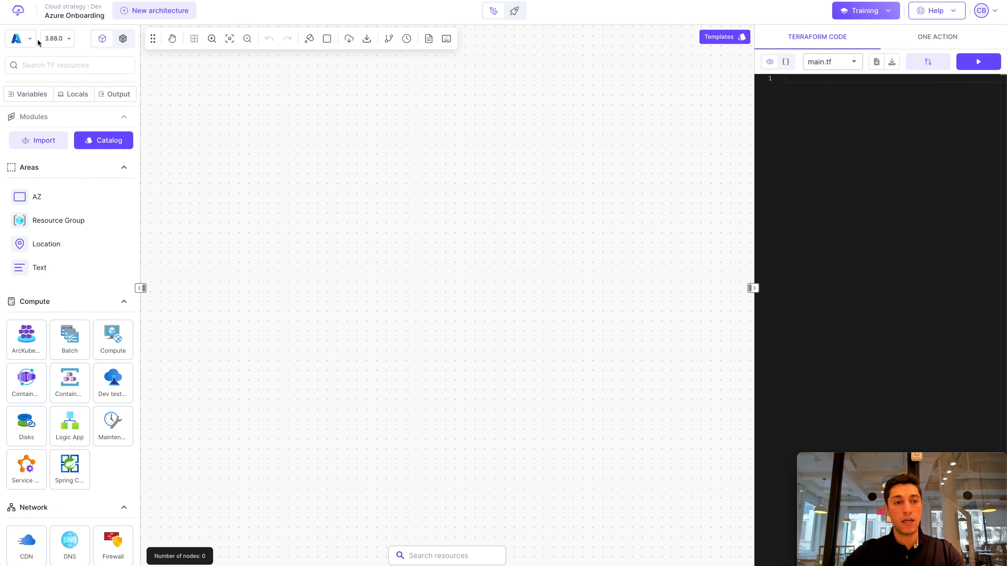
pyautogui.click(30, 40)
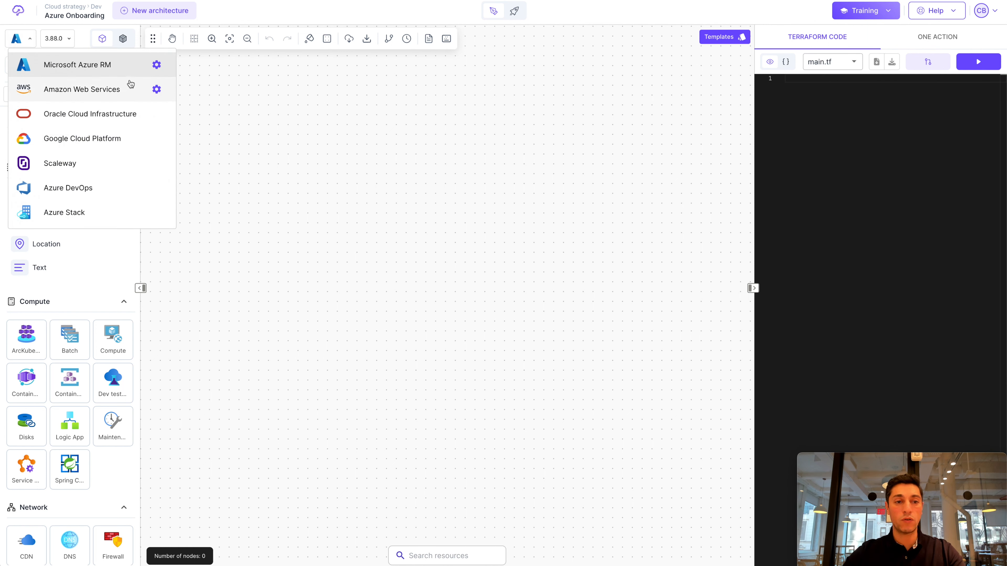
pyautogui.click(205, 82)
pyautogui.scroll(-2, 75, 197)
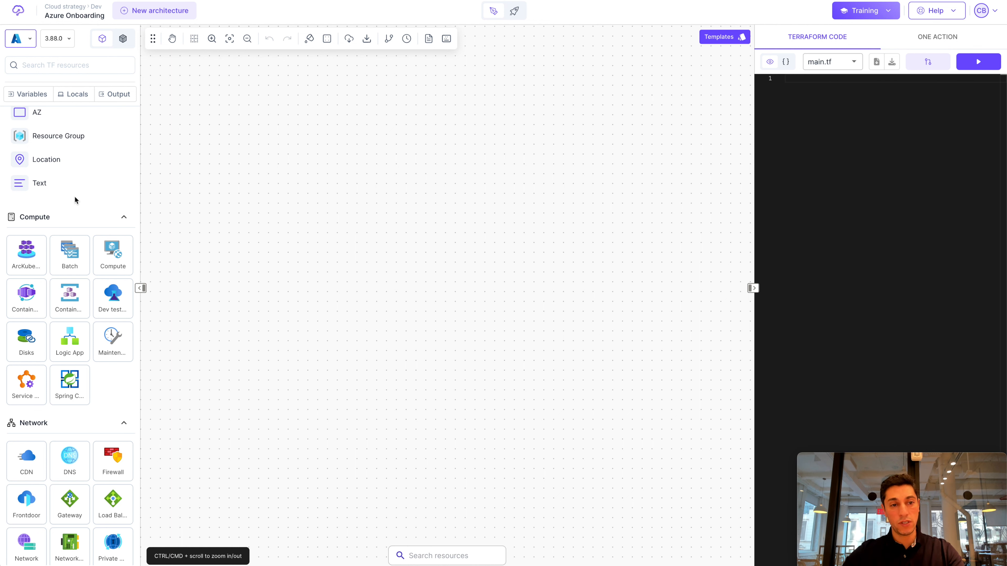
pyautogui.scroll(2, 74, 195)
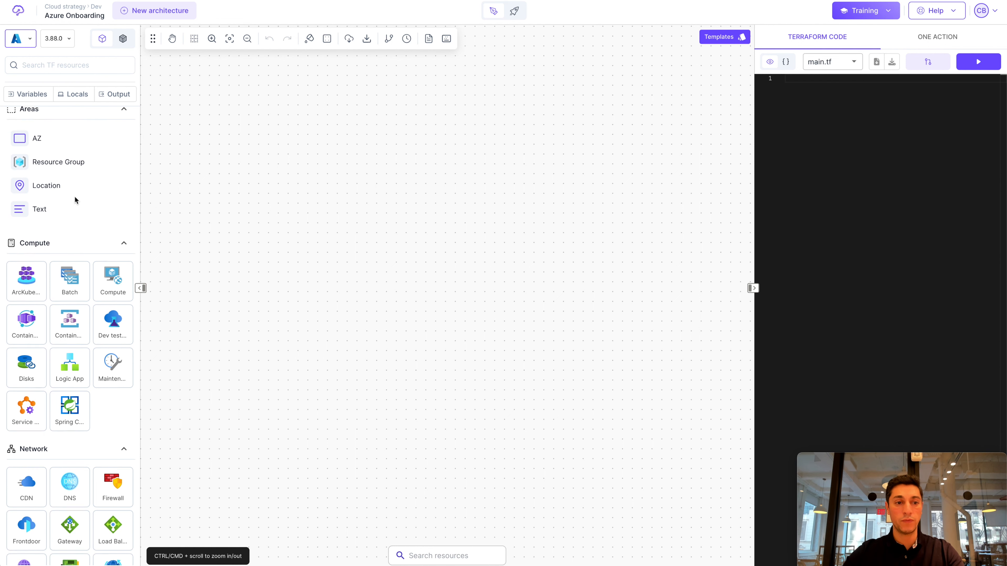
# Add an enlarged Location area filling most of the canvas and set its location to var.location
pyautogui.moveTo(81, 239); pyautogui.dragTo(390, 252)
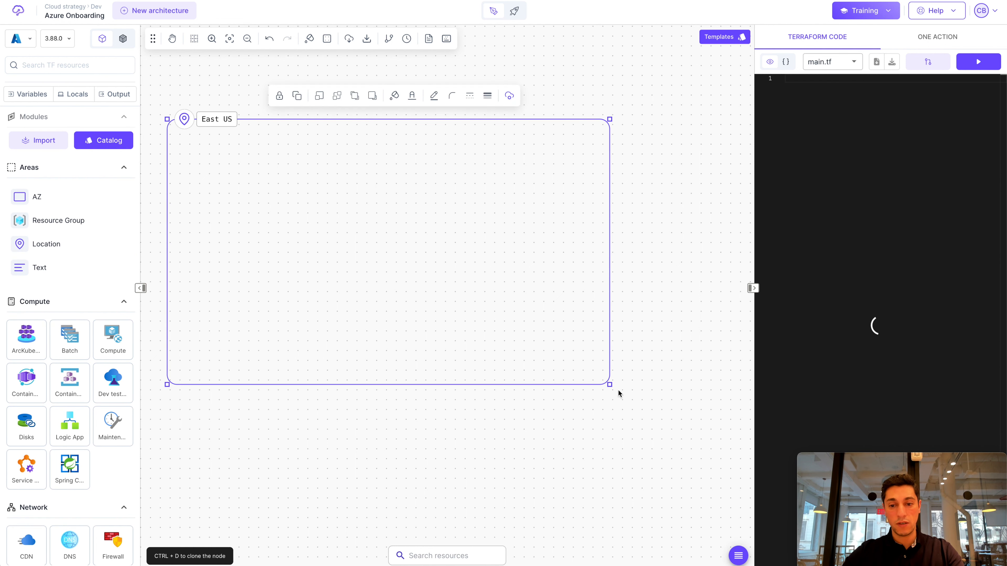
pyautogui.moveTo(610, 384); pyautogui.dragTo(706, 485)
pyautogui.doubleClick(401, 160)
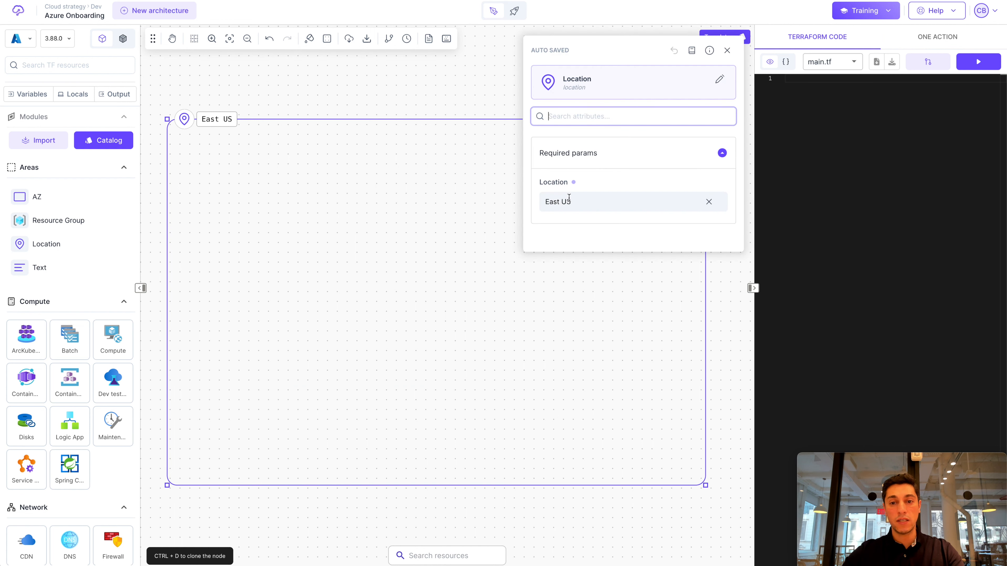
pyautogui.click(710, 204)
pyautogui.write('var.location')
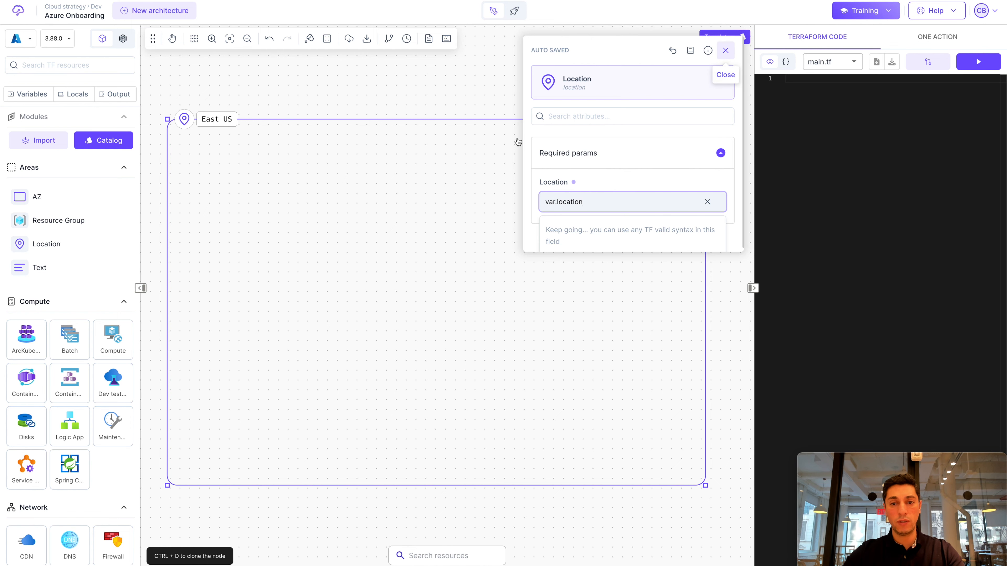
pyautogui.click(725, 50)
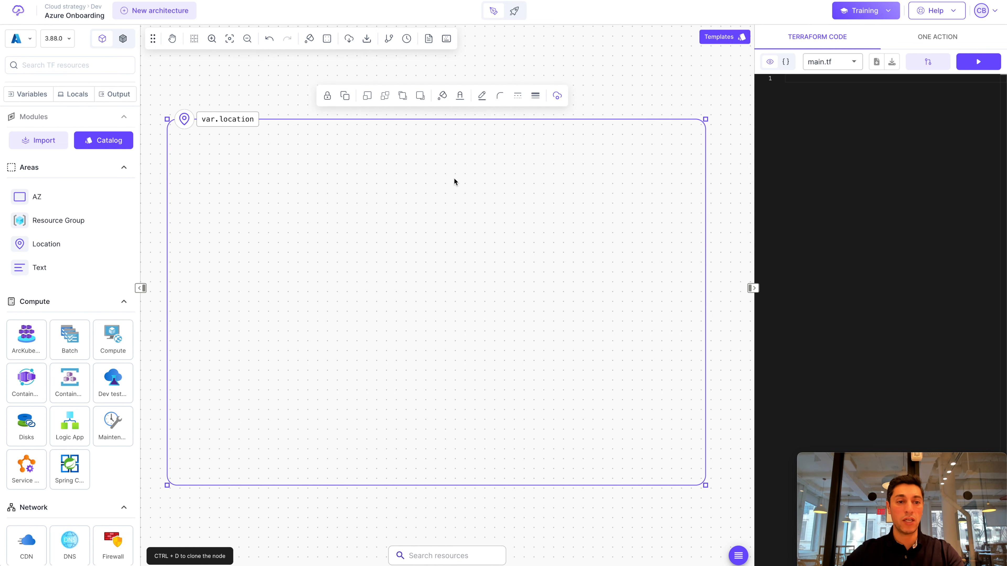
# Define an architecture-scoped Terraform variable named location, with type string and default East US
pyautogui.click(28, 94)
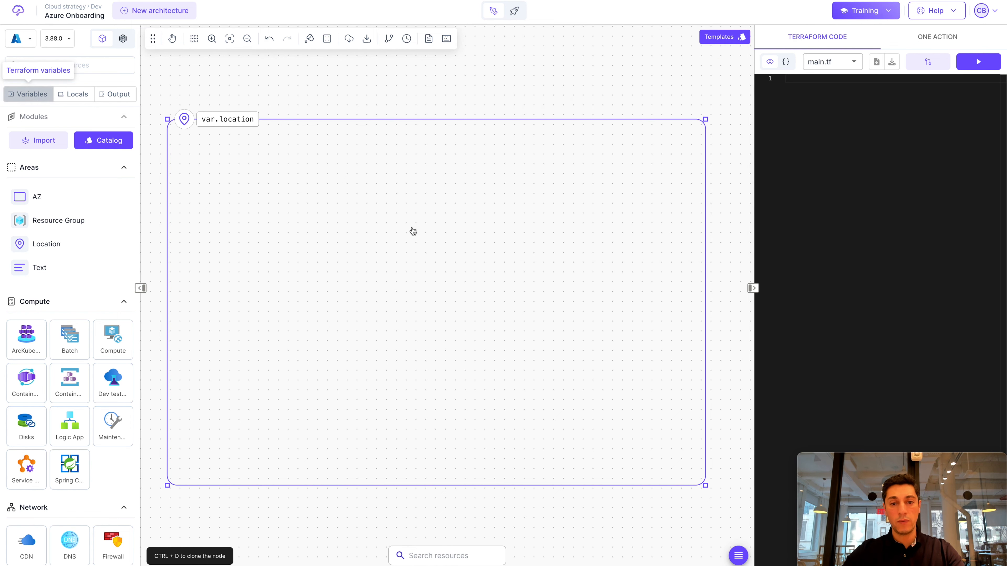
pyautogui.click(689, 186)
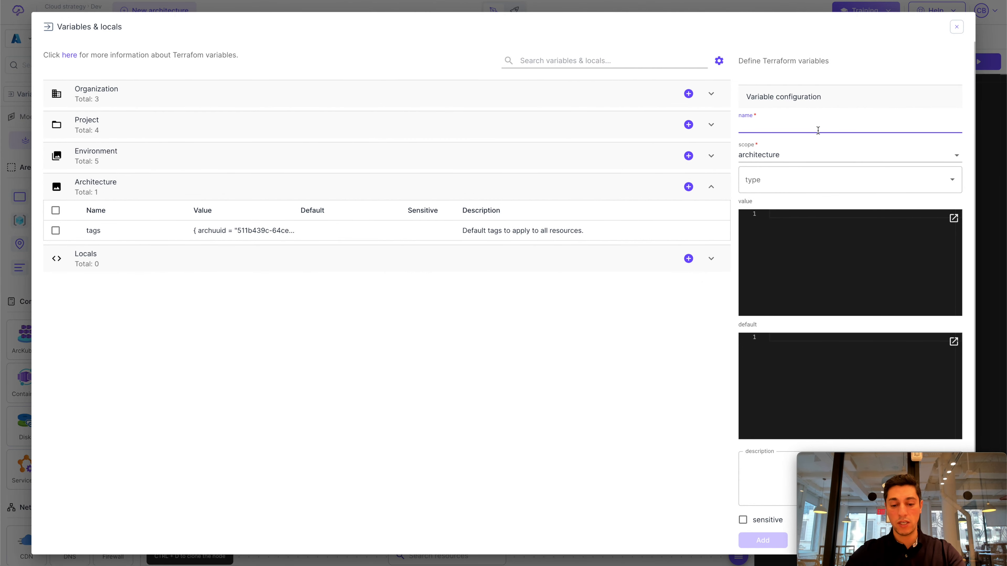
pyautogui.write('location')
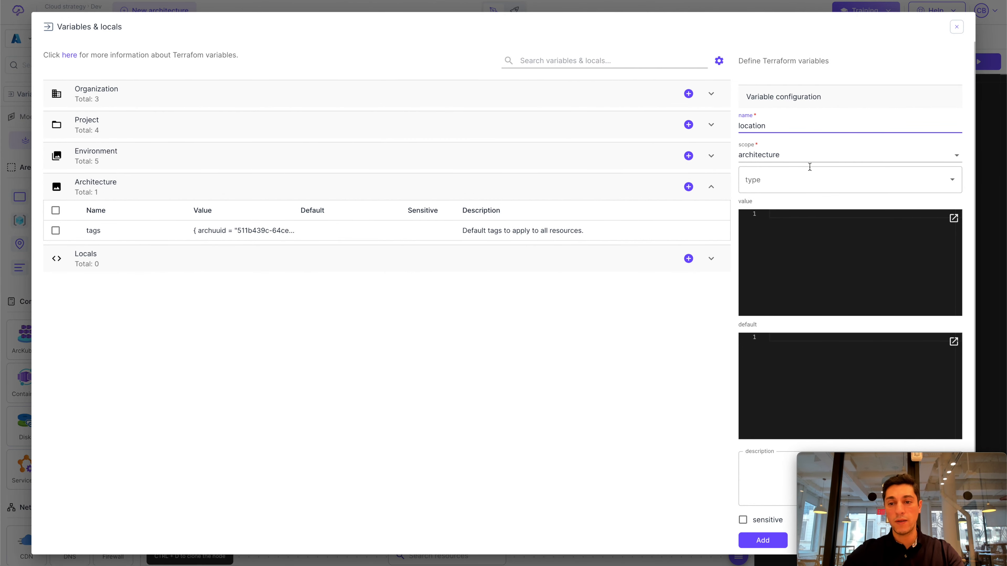
pyautogui.click(786, 183)
pyautogui.click(784, 207)
pyautogui.click(782, 361)
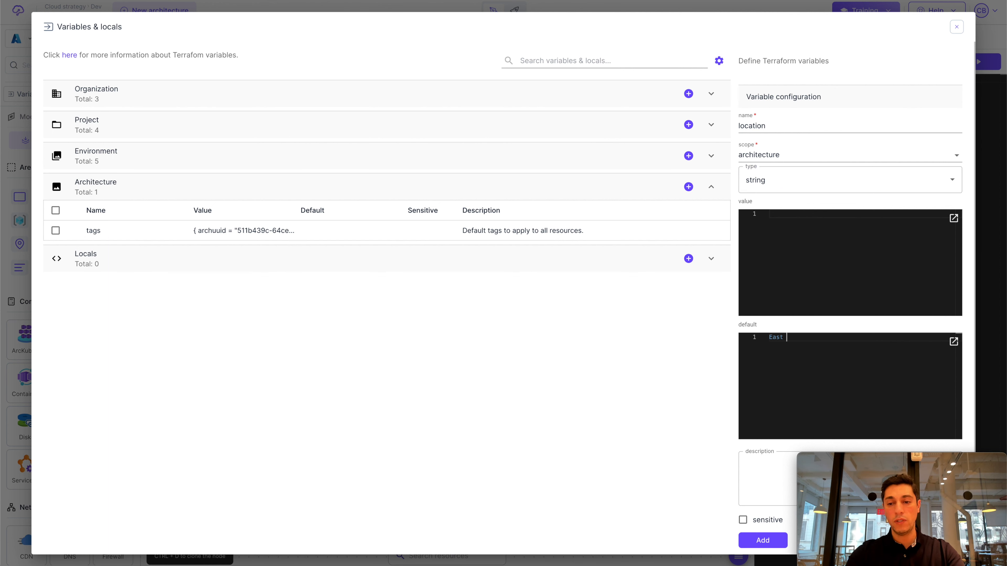
pyautogui.click(763, 540)
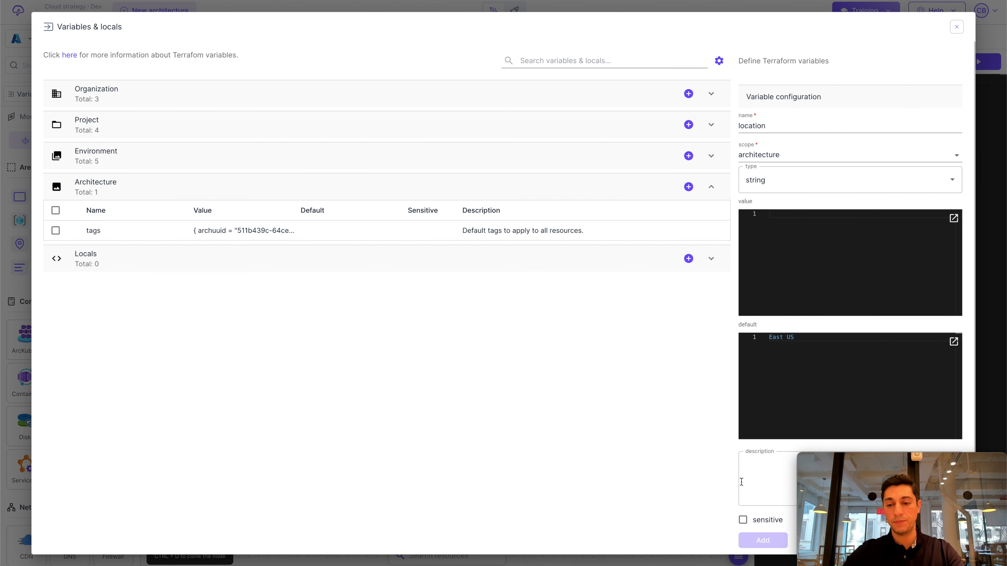
pyautogui.click(547, 4)
# Add a Resource Group inside the location area, enlarge it to nearly fill that area, and name it rg1
pyautogui.moveTo(78, 228); pyautogui.dragTo(380, 279)
pyautogui.moveTo(551, 403); pyautogui.dragTo(671, 457)
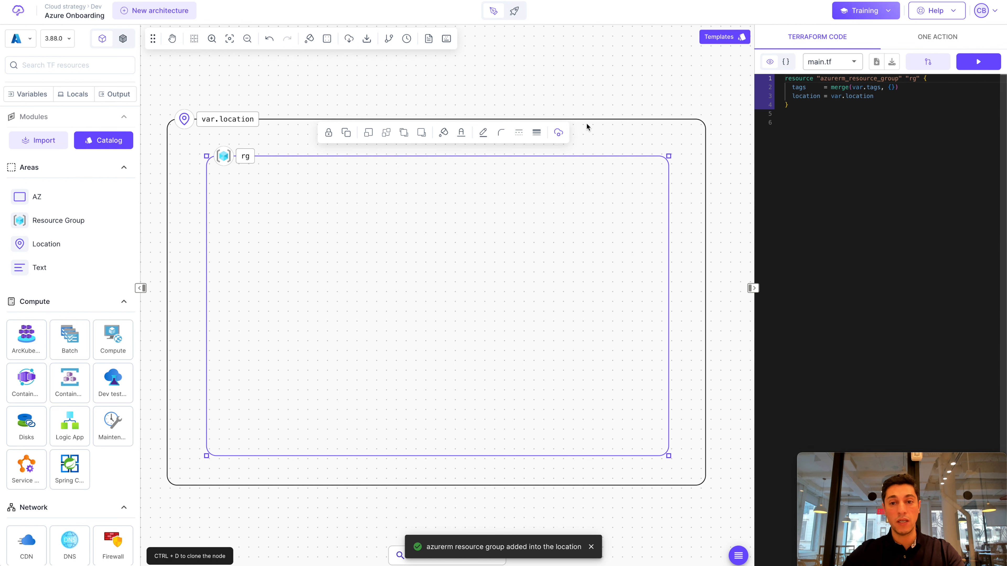
pyautogui.click(559, 134)
pyautogui.click(603, 299)
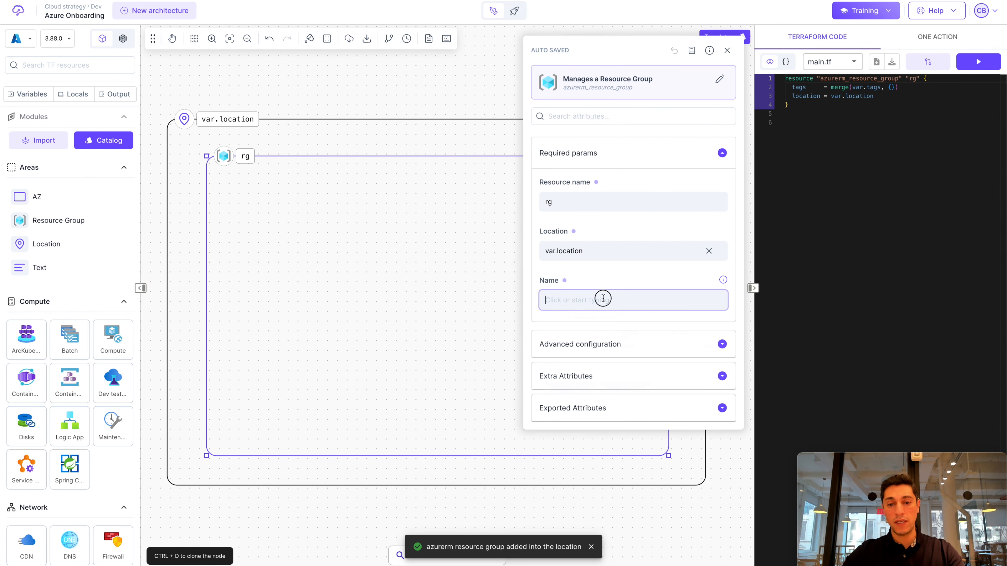
pyautogui.write('rg1')
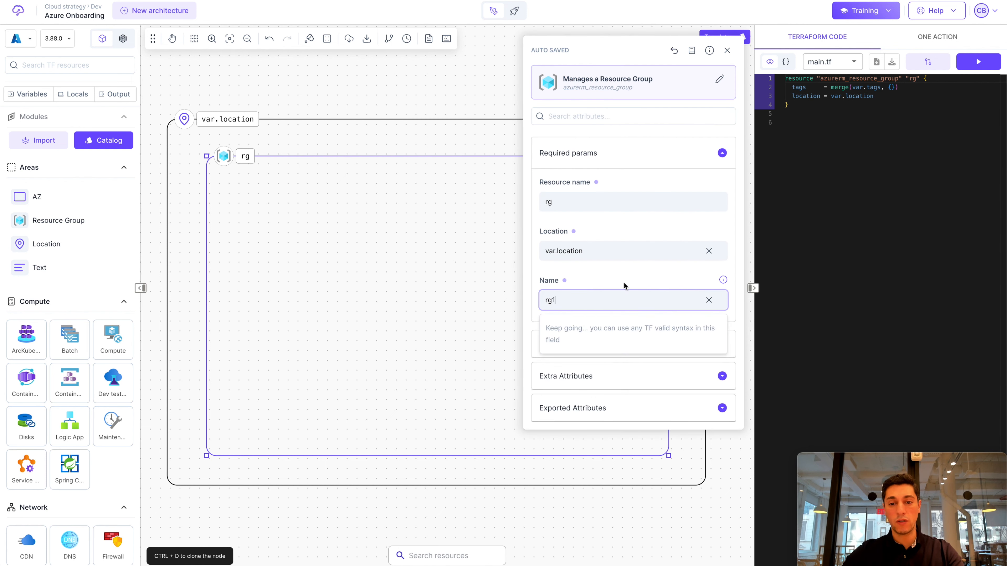
pyautogui.click(728, 51)
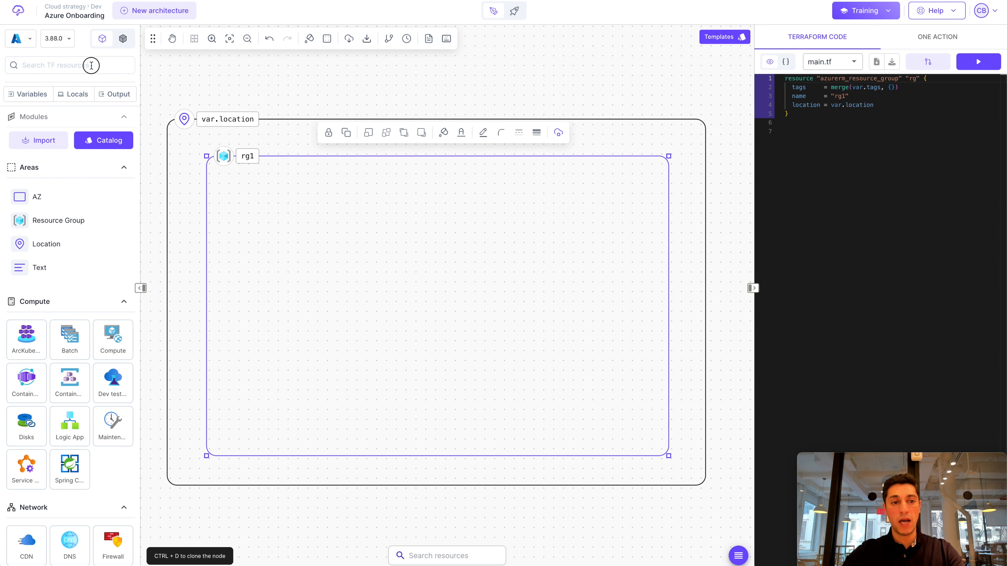
# Find the Linux Function APP resource and place it in the upper middle of the rg1 resource group
pyautogui.click(91, 65)
pyautogui.write('linux function app')
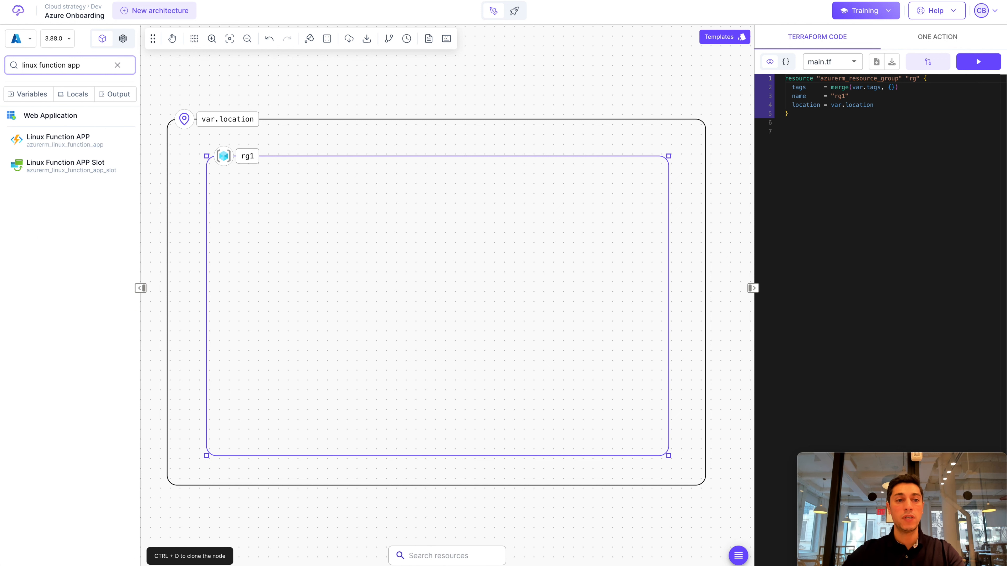
pyautogui.moveTo(58, 139); pyautogui.dragTo(418, 243)
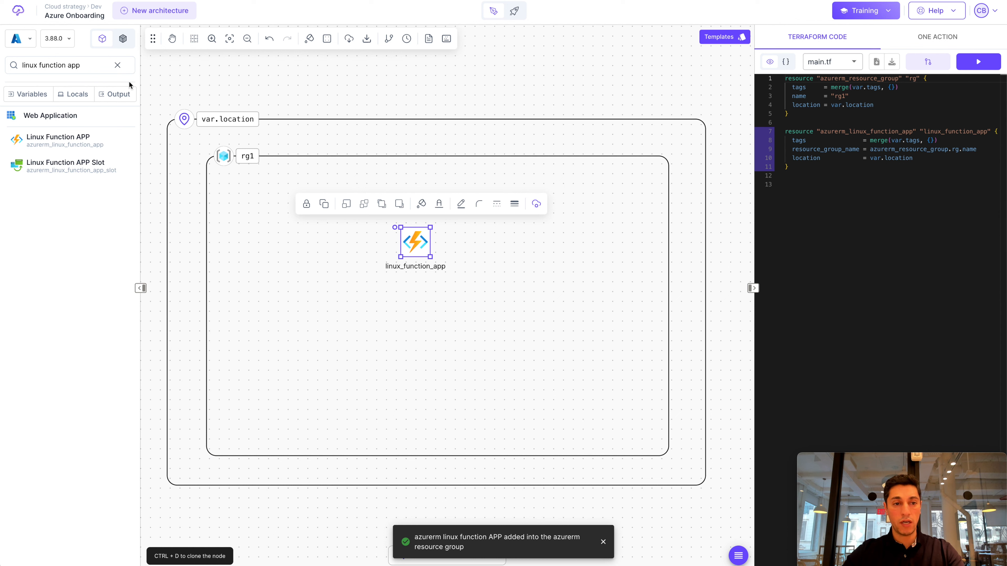
# Find the azurerm_service_plan resource and place it below the Linux function app inside rg1
pyautogui.click(117, 65)
pyautogui.write('service plan')
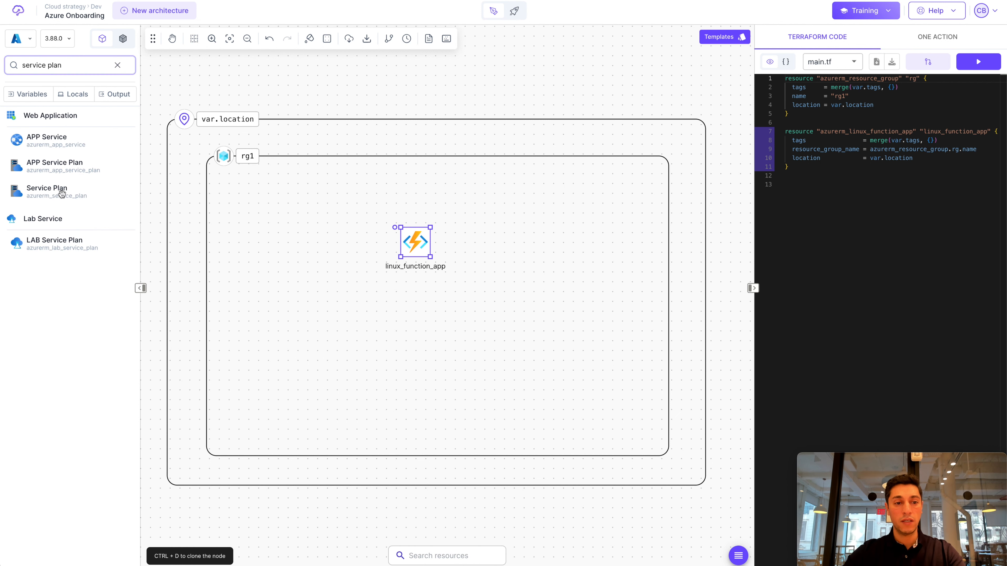
pyautogui.moveTo(60, 190); pyautogui.dragTo(411, 350)
# Find the azurerm_storage_account resource and place it to the left of the Linux function app, level with it, inside rg1
pyautogui.click(107, 67)
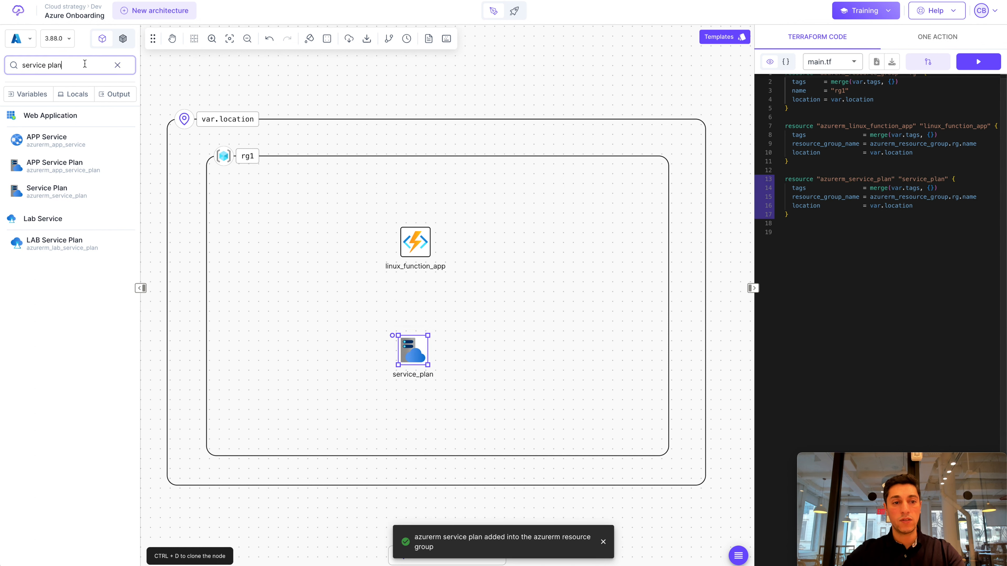
pyautogui.hotkey('ctrl', 'a')
pyautogui.write('storage account')
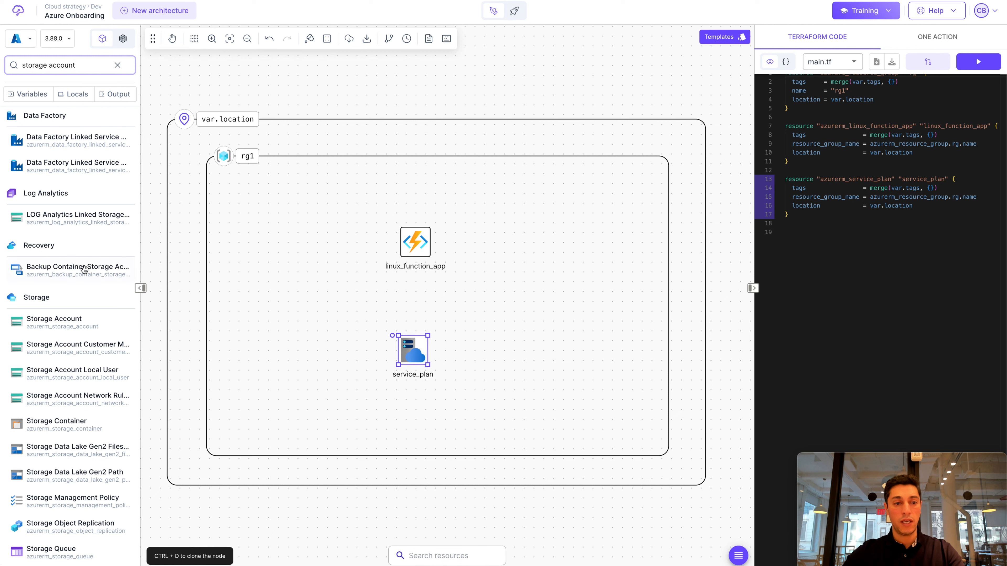
pyautogui.moveTo(54, 321); pyautogui.dragTo(270, 247)
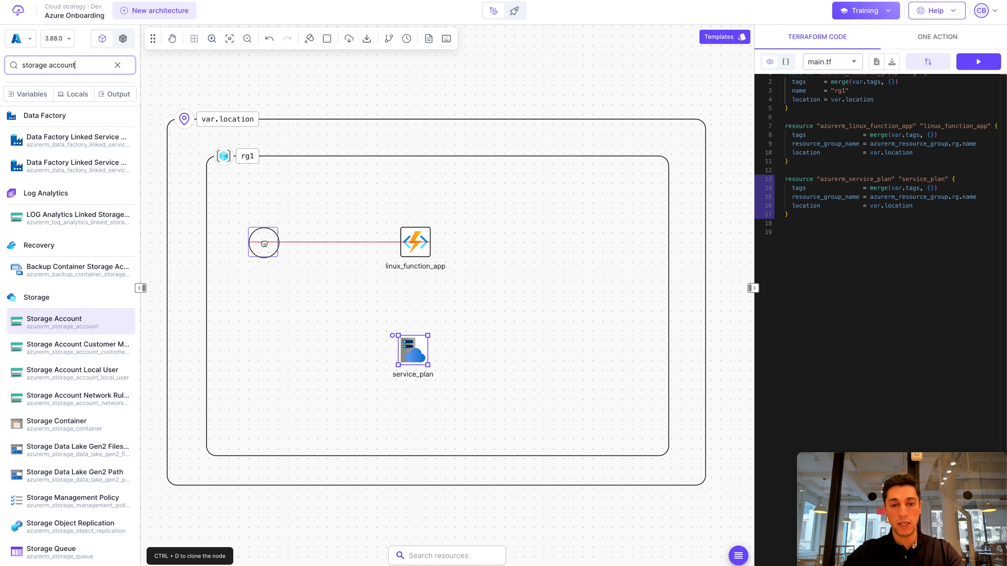
# Open the service plan's configuration and examine its required parameters and advanced configuration options
pyautogui.click(415, 345)
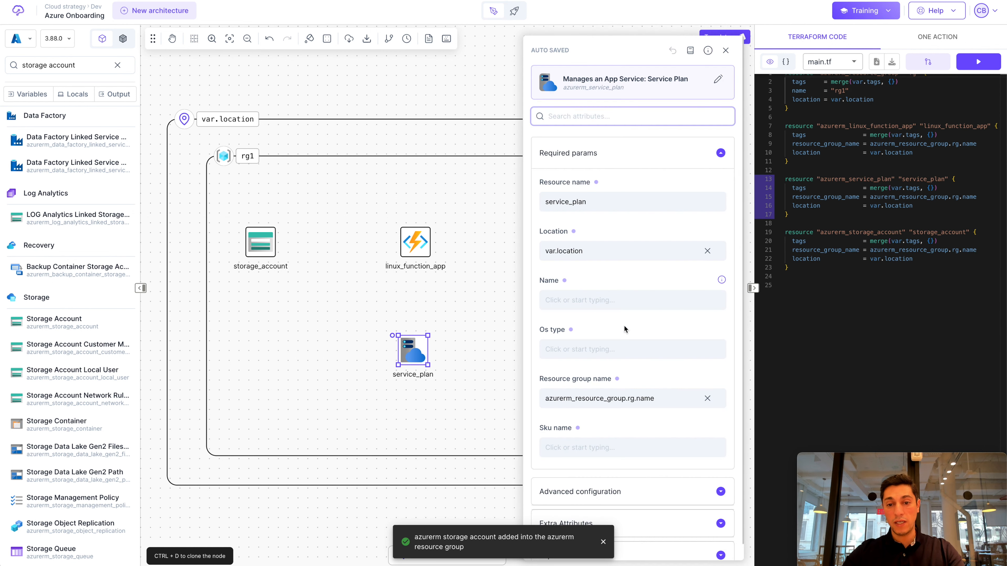
pyautogui.scroll(-1, 643, 363)
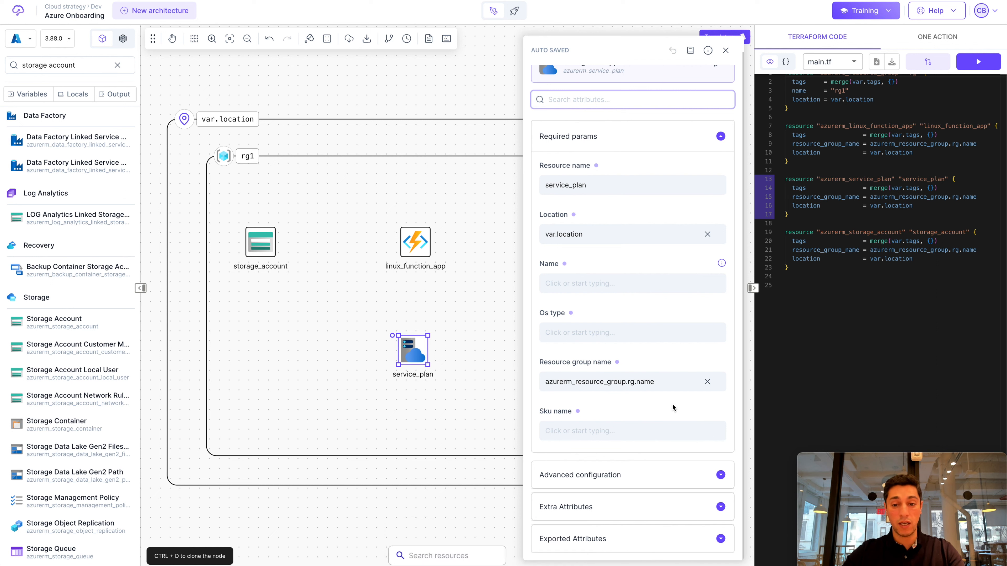
pyautogui.click(646, 478)
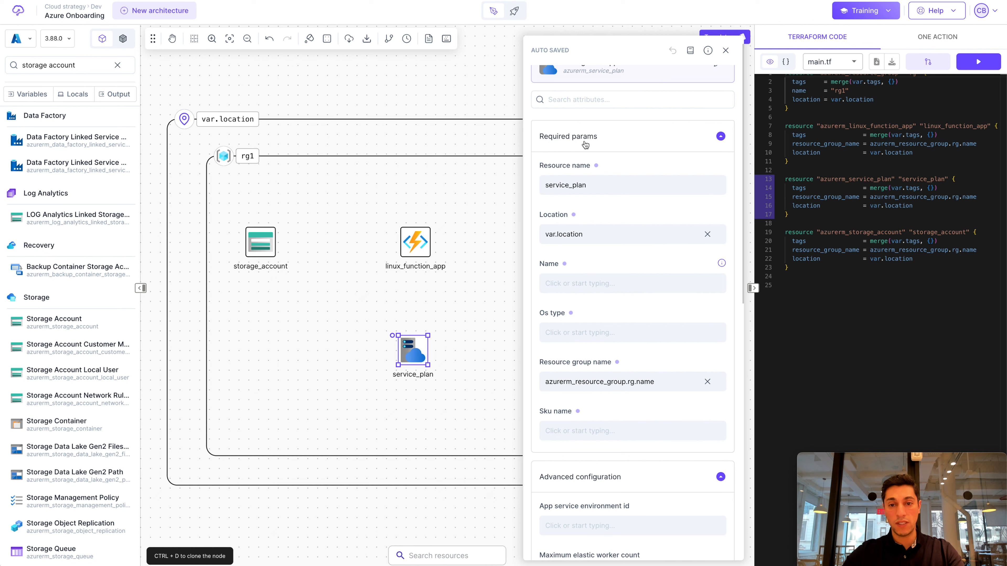
pyautogui.scroll(-7, 633, 252)
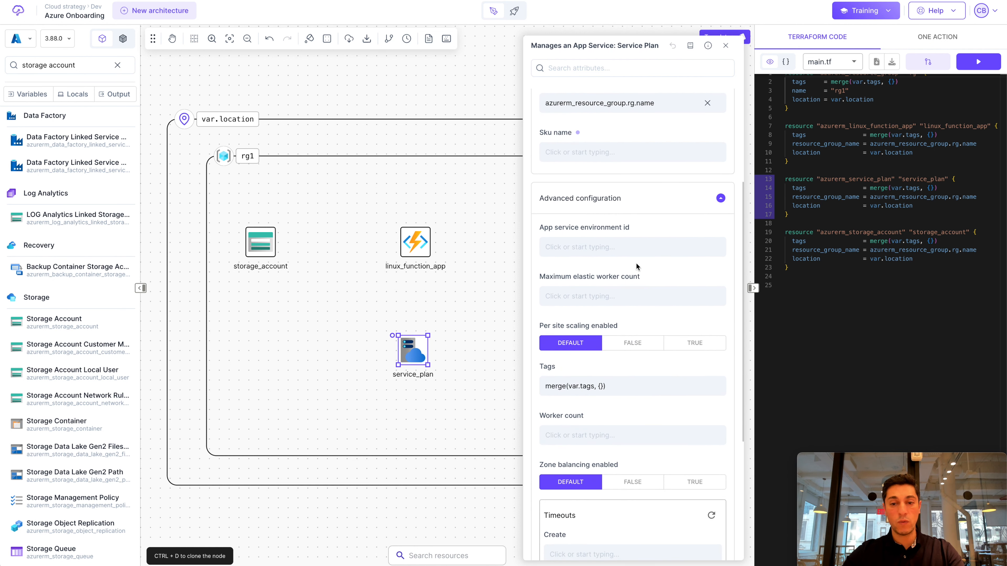
pyautogui.scroll(-1, 641, 307)
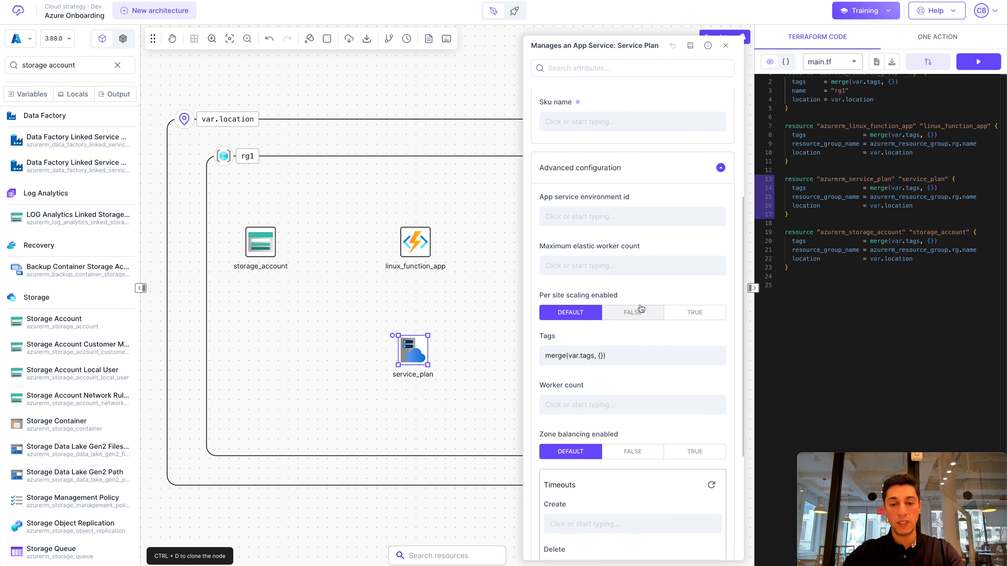
pyautogui.scroll(5, 639, 304)
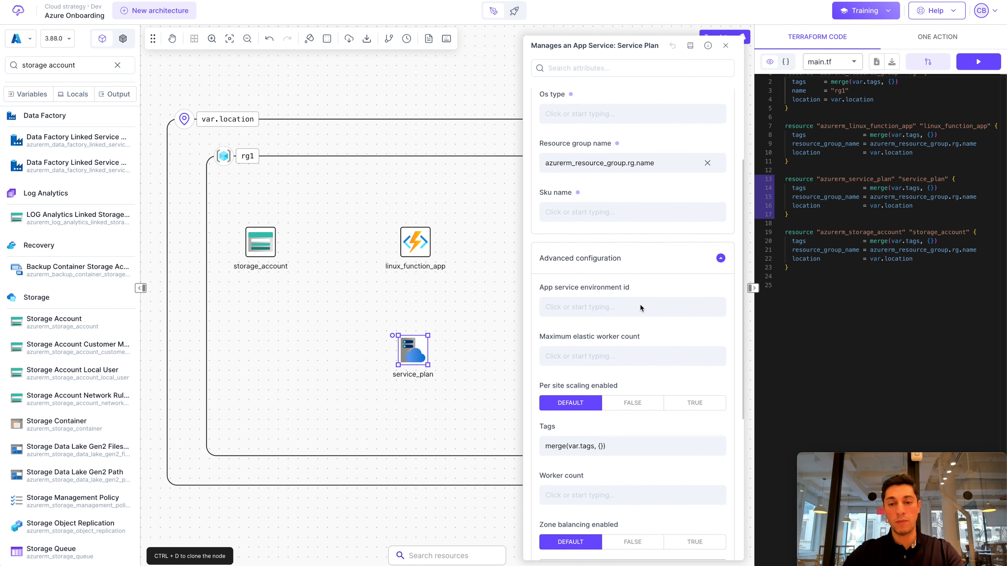
pyautogui.scroll(5, 641, 239)
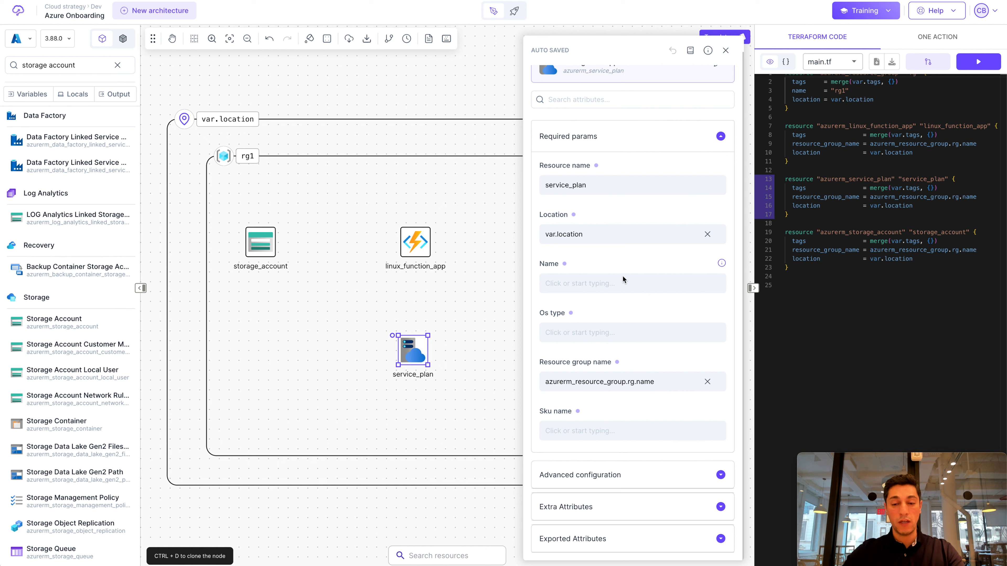
# Set the service plan's OS type to Linux and its SKU name to P1v3
pyautogui.click(585, 334)
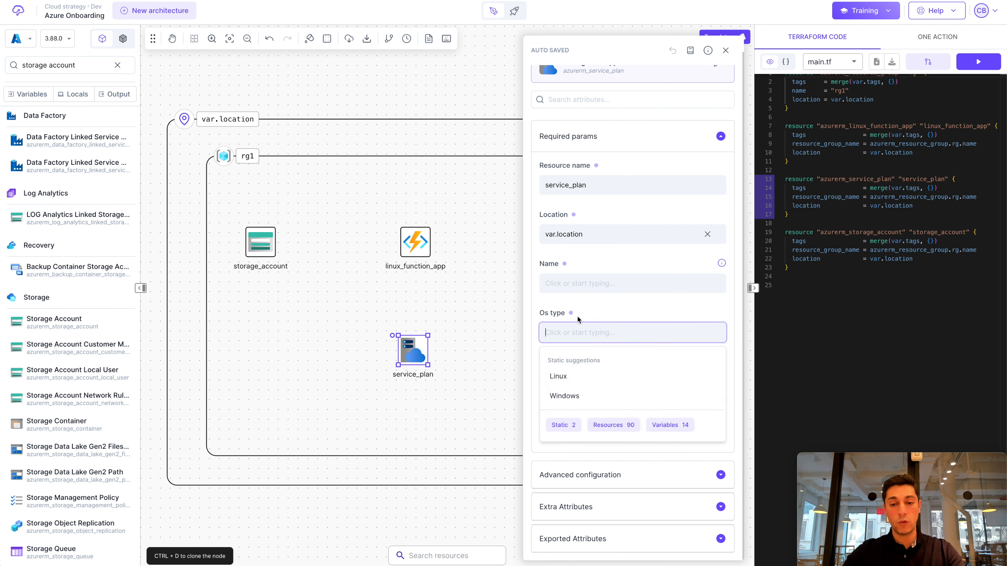
pyautogui.click(580, 376)
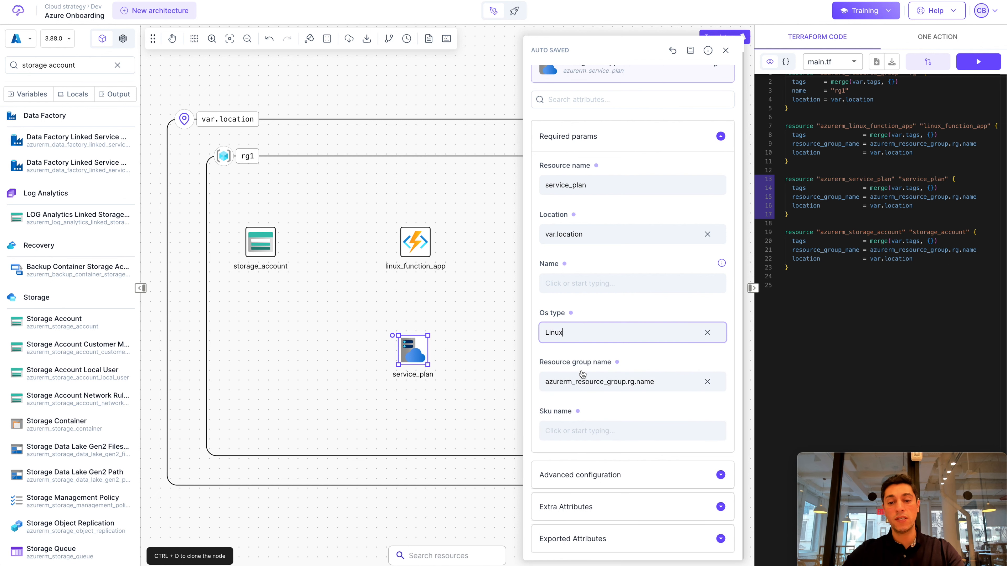
pyautogui.click(607, 434)
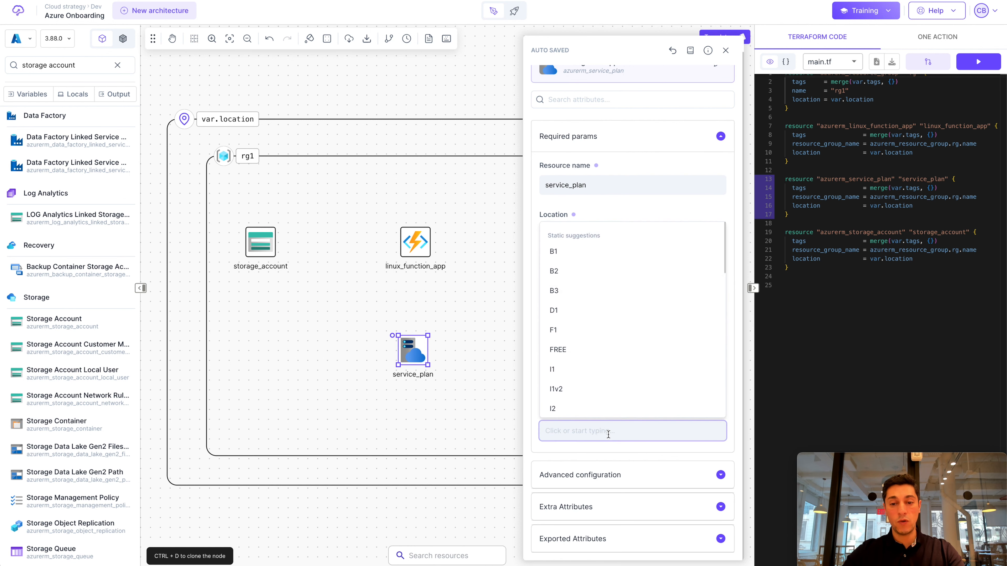
pyautogui.scroll(-3, 622, 371)
pyautogui.scroll(3, 621, 371)
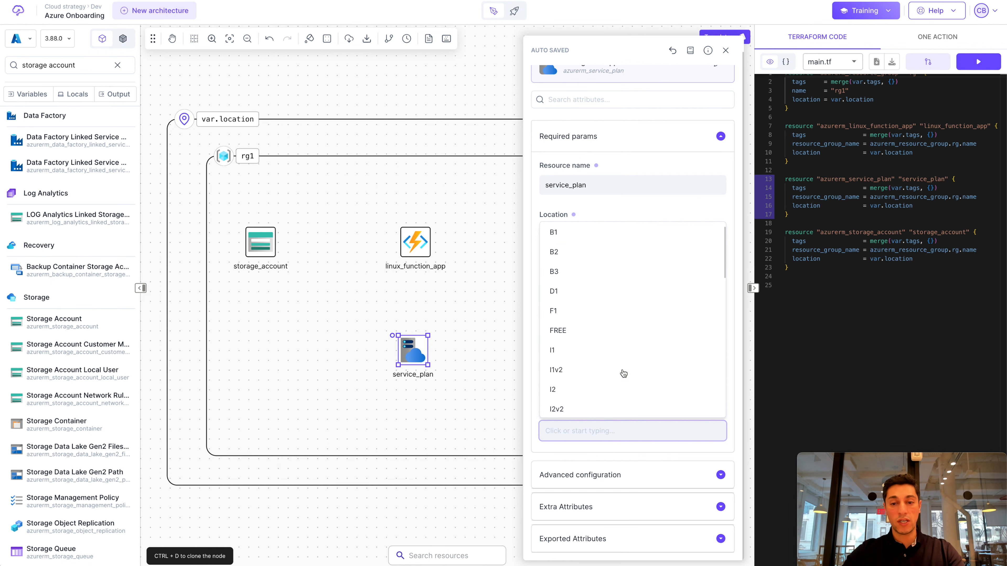
pyautogui.write('p')
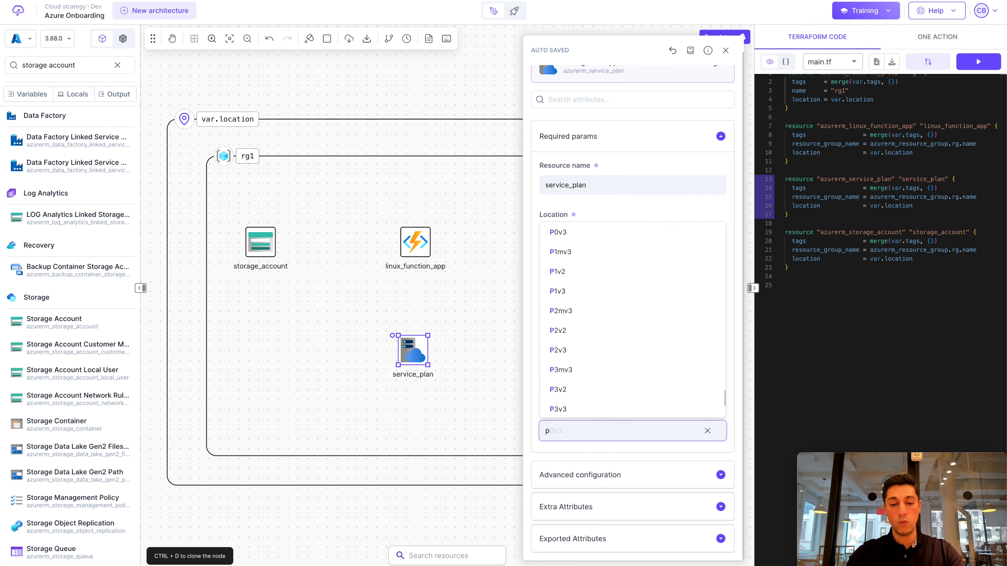
pyautogui.write('1')
pyautogui.click(595, 399)
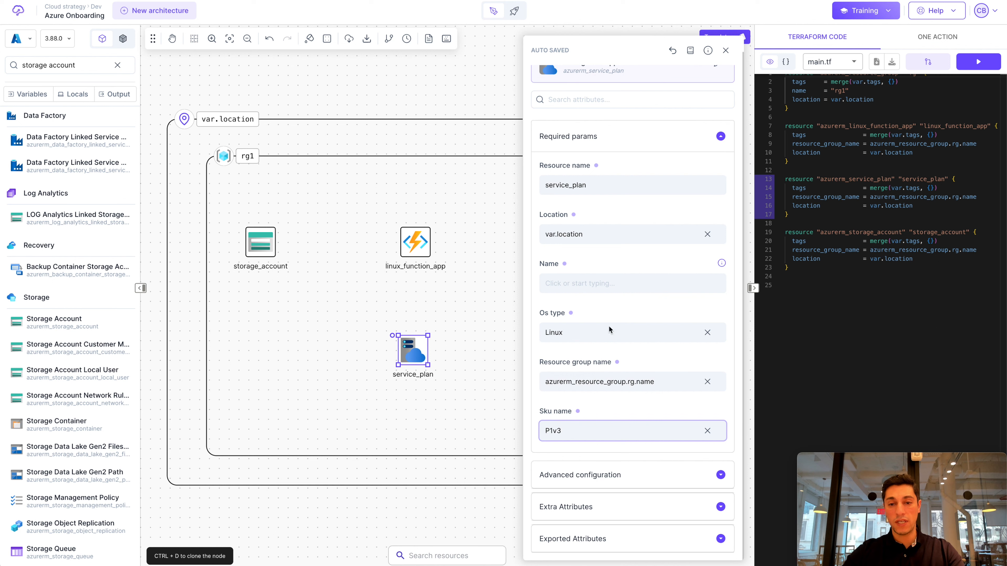
# Name the service plan onboarding and review its attributes in the generated Terraform code
pyautogui.click(611, 283)
pyautogui.write('onboarding')
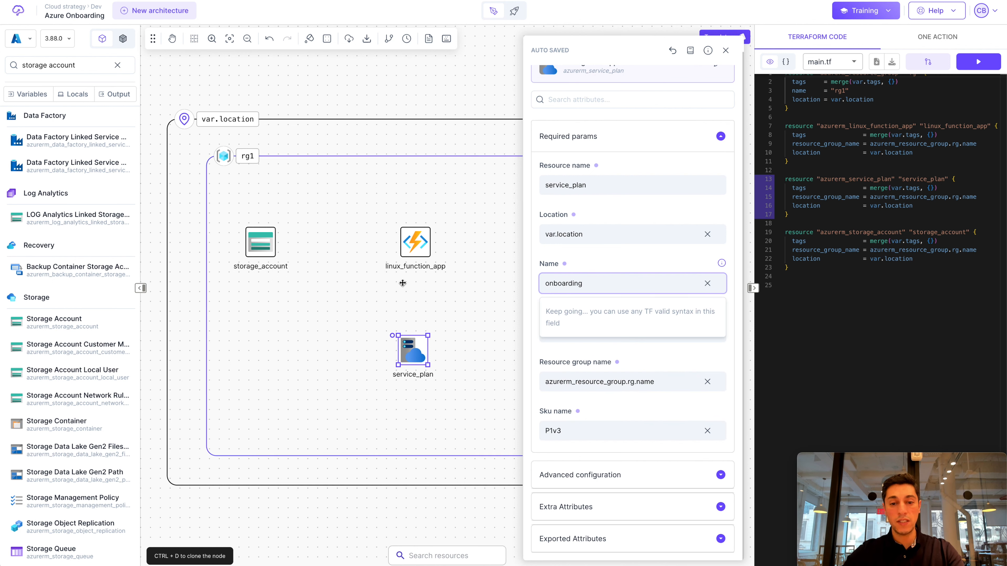
pyautogui.click(414, 354)
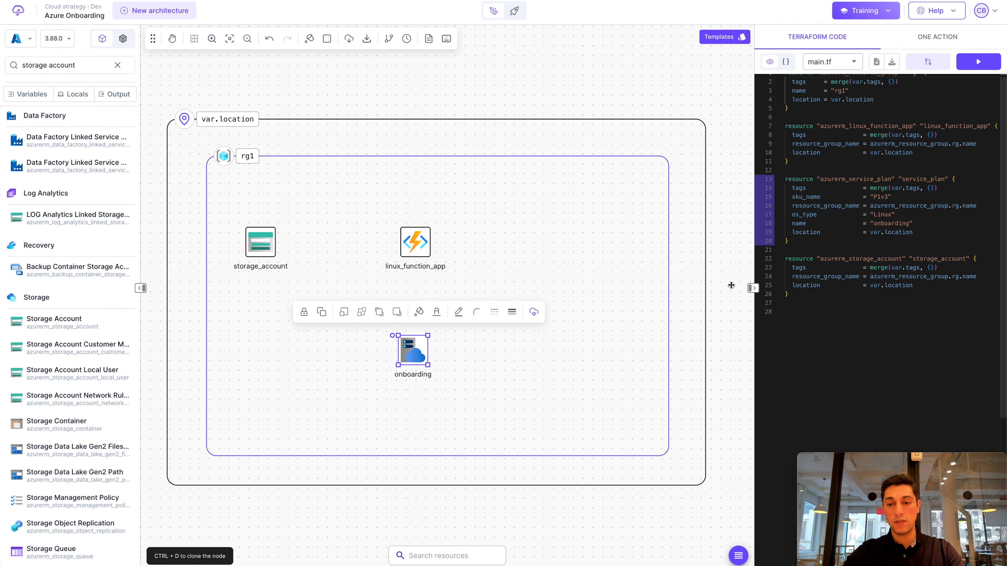
pyautogui.moveTo(788, 188); pyautogui.dragTo(928, 230)
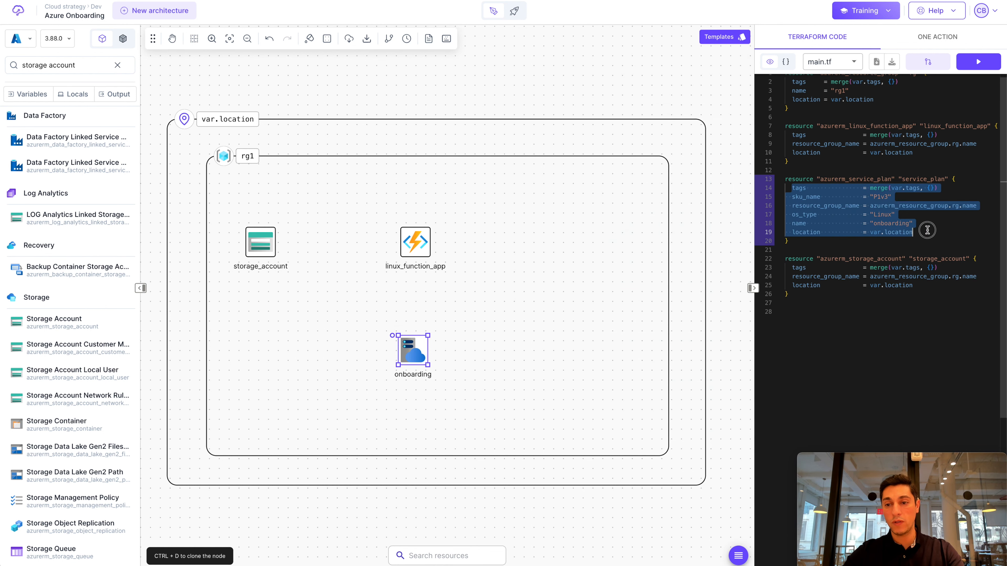
pyautogui.click(925, 231)
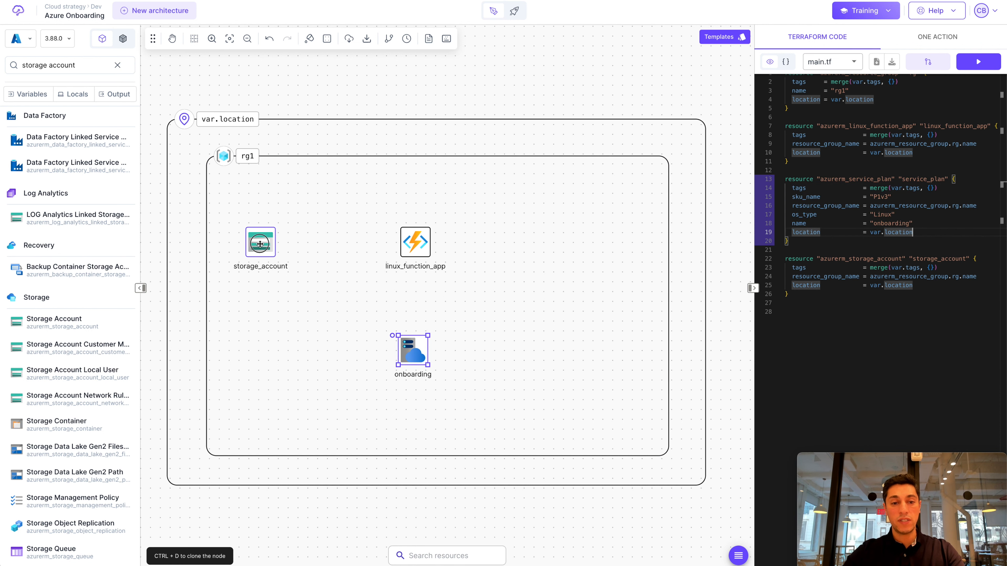
# Set the storage account's replication type to LRS and its account tier to Standard
pyautogui.doubleClick(260, 244)
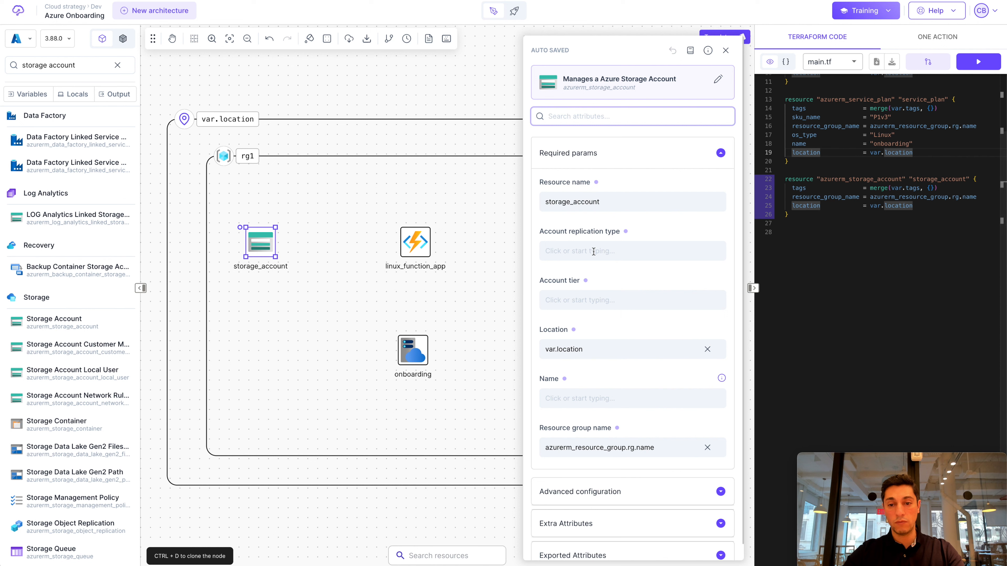
pyautogui.click(626, 254)
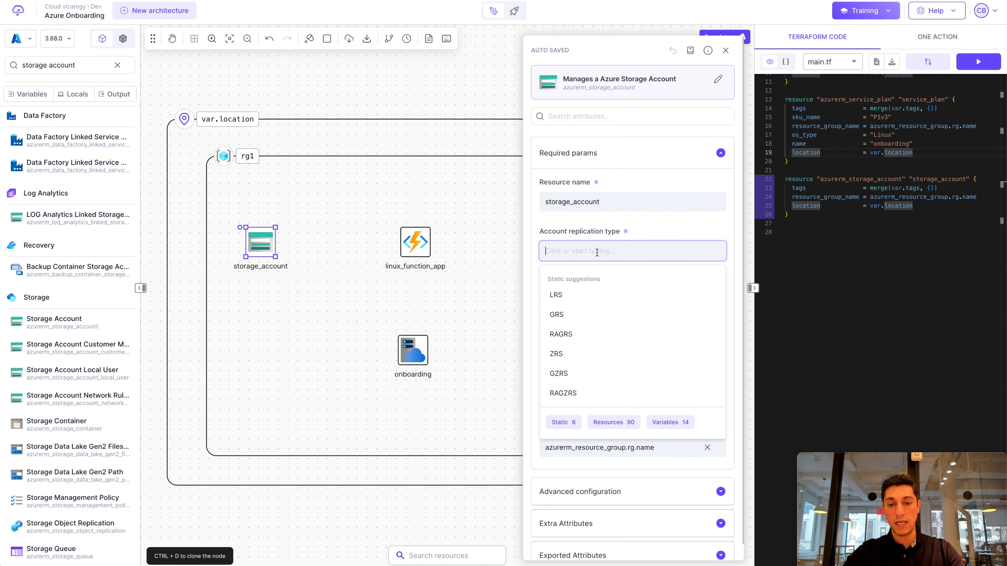
pyautogui.click(582, 295)
pyautogui.click(582, 298)
pyautogui.click(585, 346)
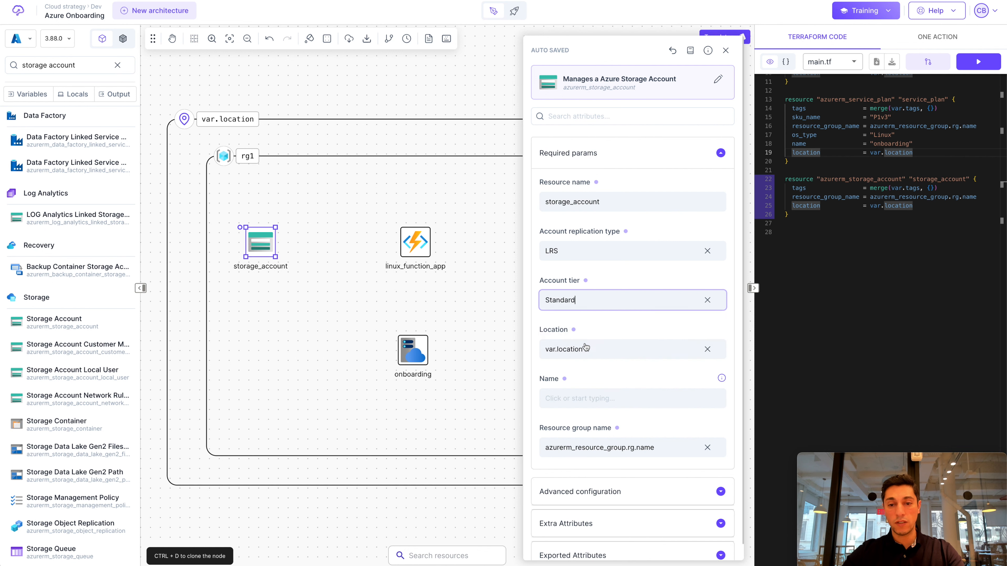
# Name the storage account onboarding and close its configuration
pyautogui.click(590, 397)
pyautogui.write('o')
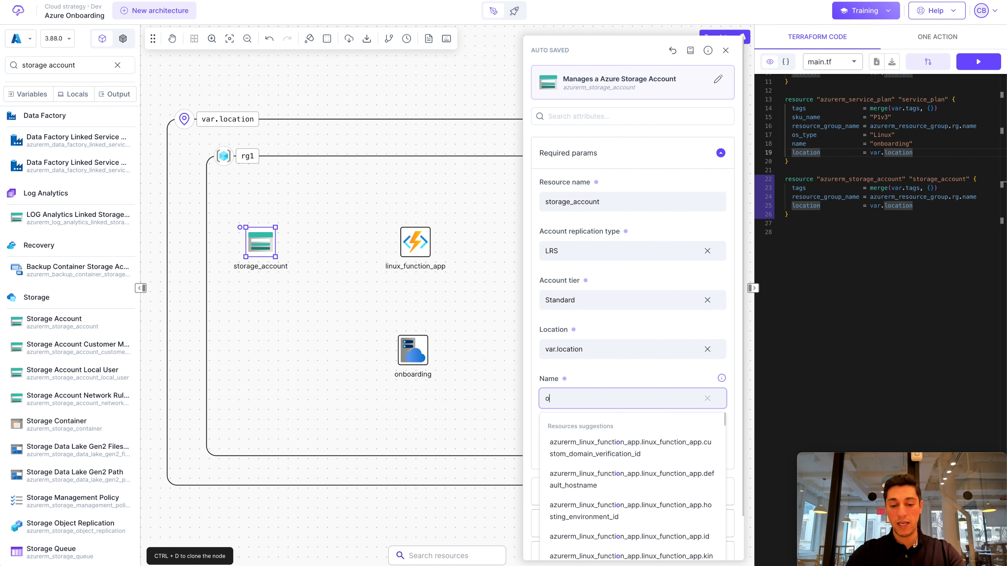
pyautogui.write('nboarding')
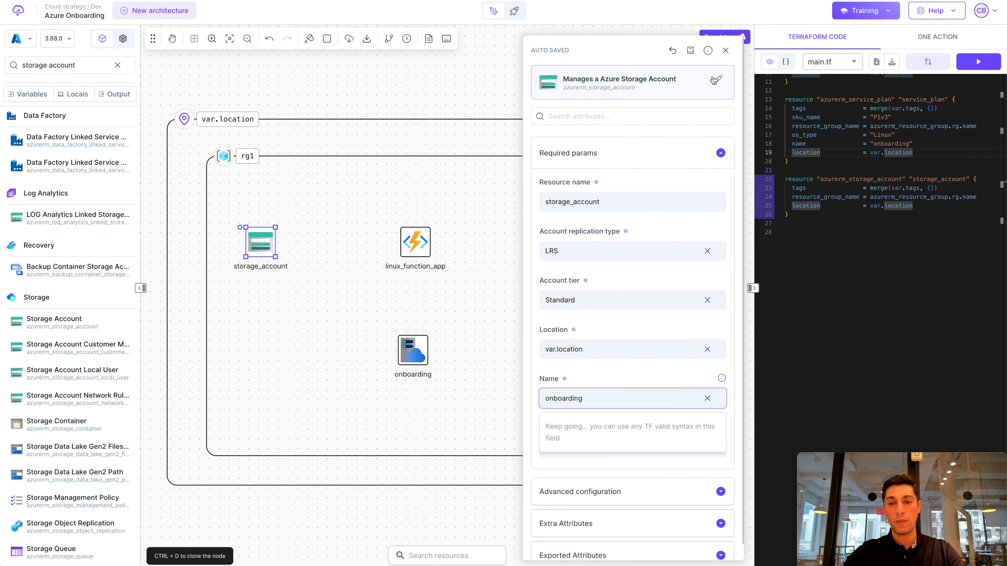
pyautogui.click(726, 50)
# Configure the Linux function app with the name onboarding, service plan ID azurerm_service_plan.service_plan.id and Always on set to true
pyautogui.click(415, 242)
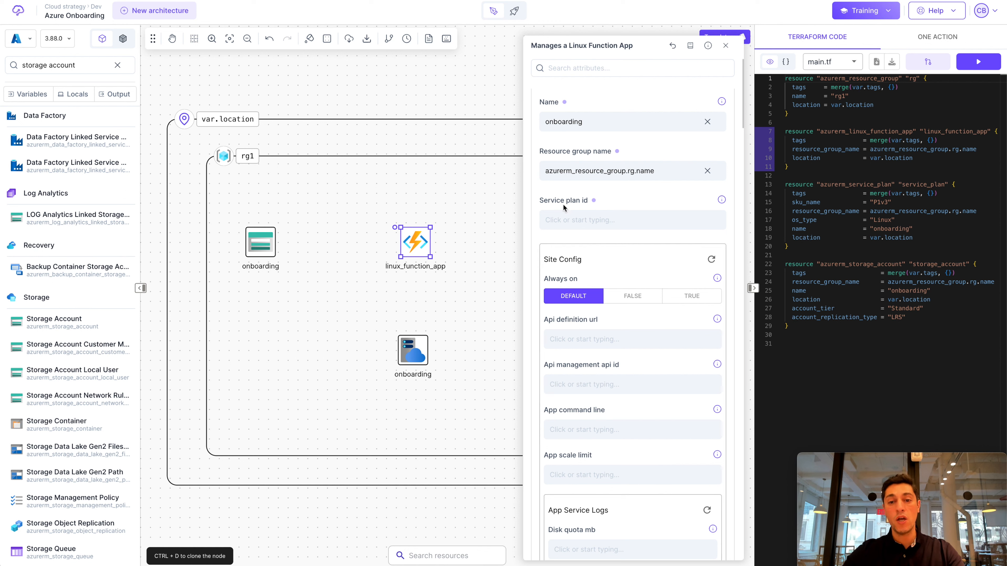
pyautogui.click(619, 220)
pyautogui.click(610, 253)
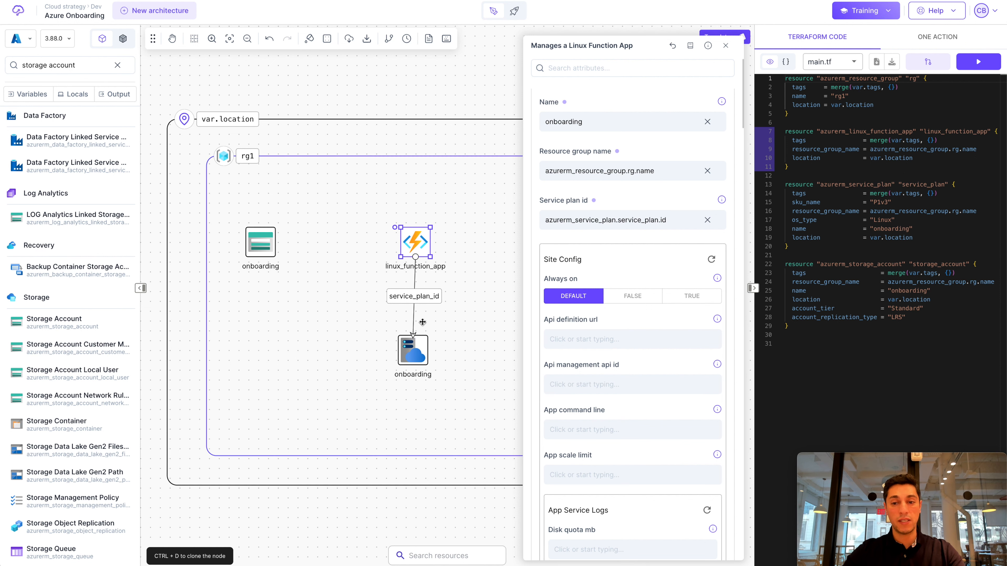
pyautogui.click(692, 296)
# Find the function app's storage attributes and reference the storage account's name and primary_access_key as its storage account name and access key
pyautogui.click(629, 117)
pyautogui.write('storage')
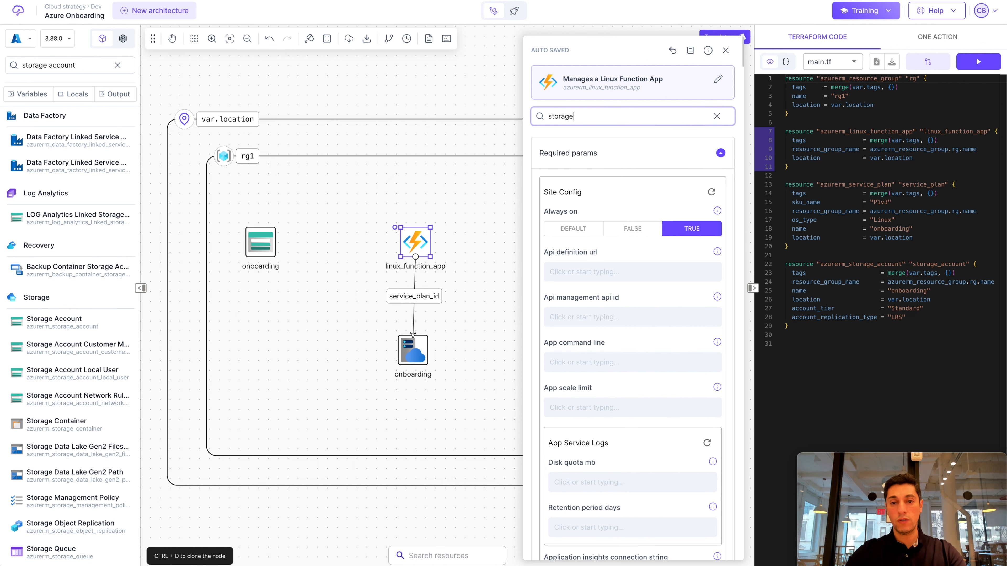
pyautogui.click(604, 251)
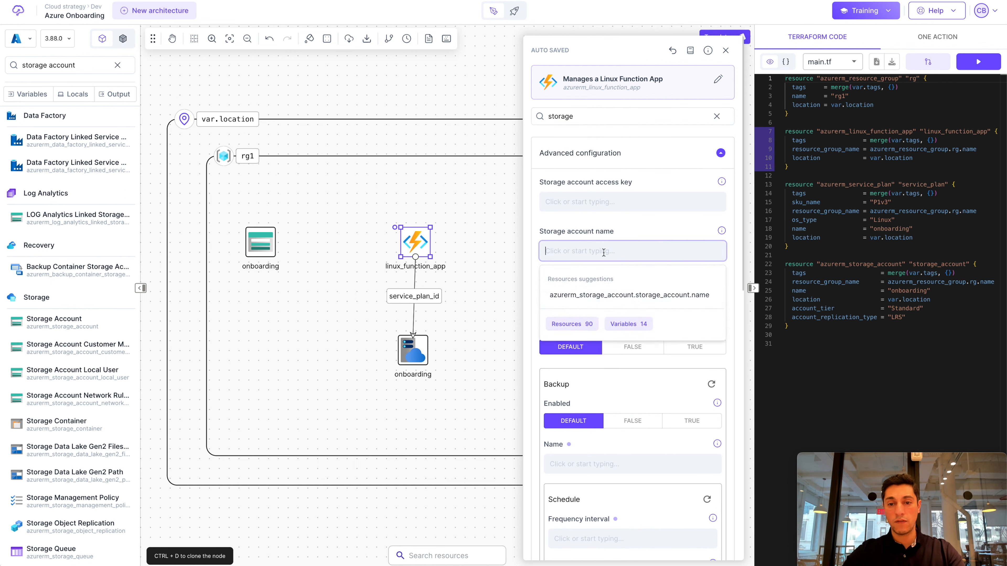
pyautogui.click(629, 295)
pyautogui.click(630, 202)
pyautogui.write('key')
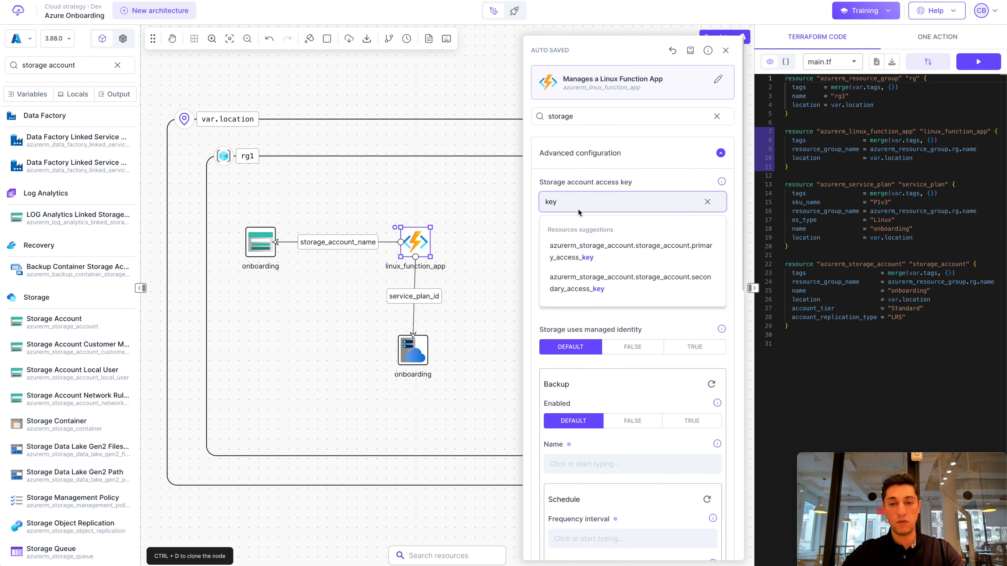
pyautogui.click(650, 254)
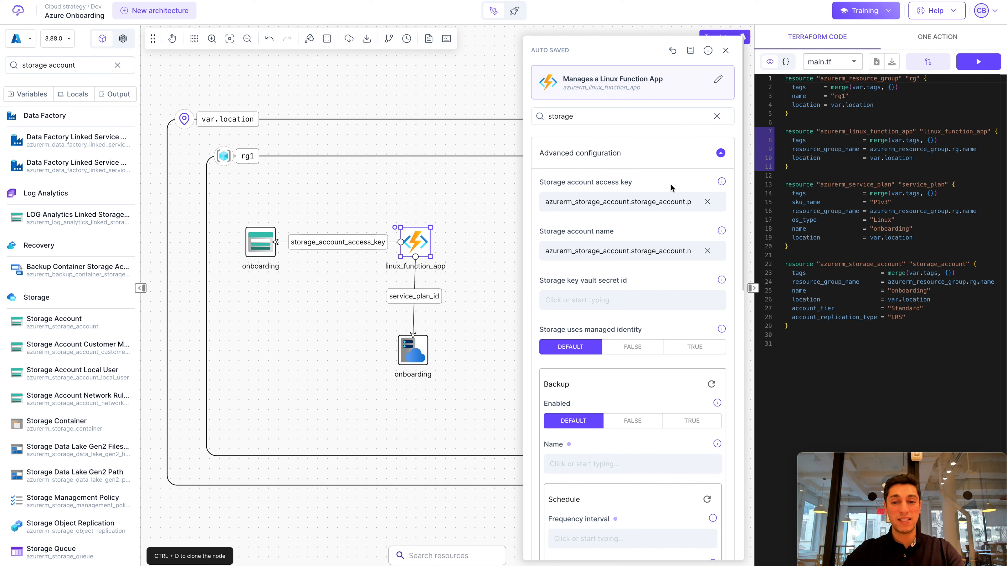
# Read the description of the storage account access key attribute and examine the function app's generated Terraform code
pyautogui.click(721, 183)
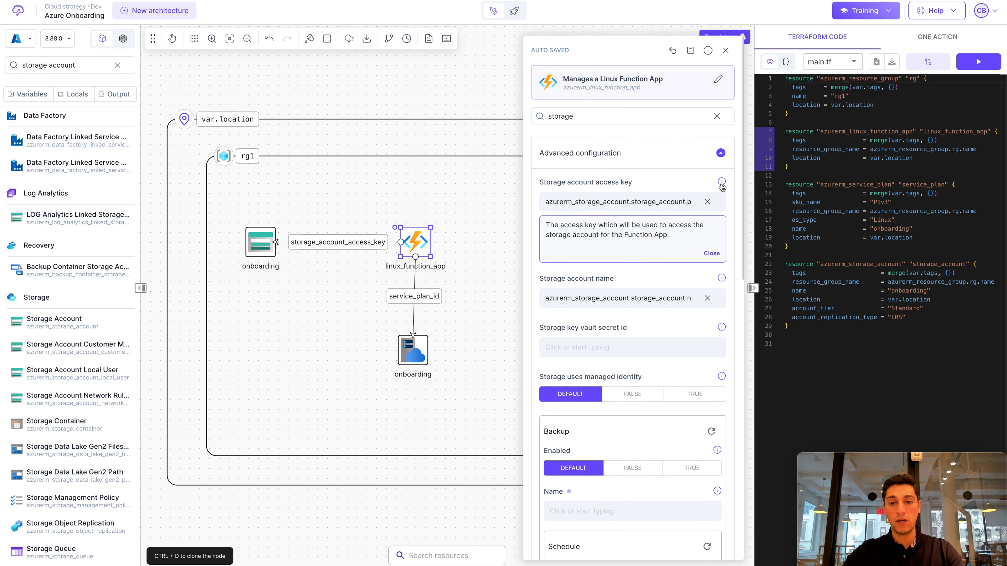
pyautogui.moveTo(546, 225); pyautogui.dragTo(670, 235)
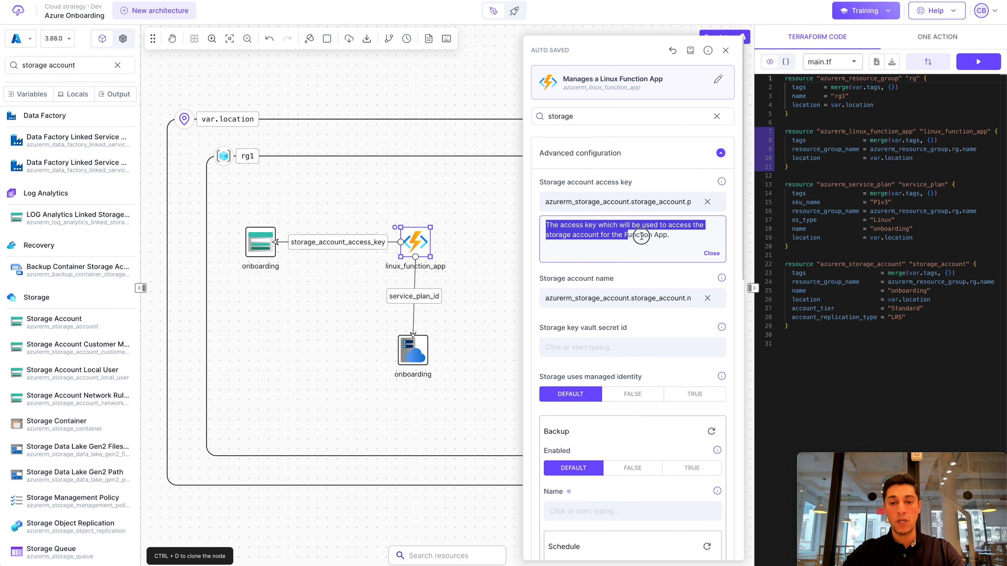
pyautogui.click(677, 243)
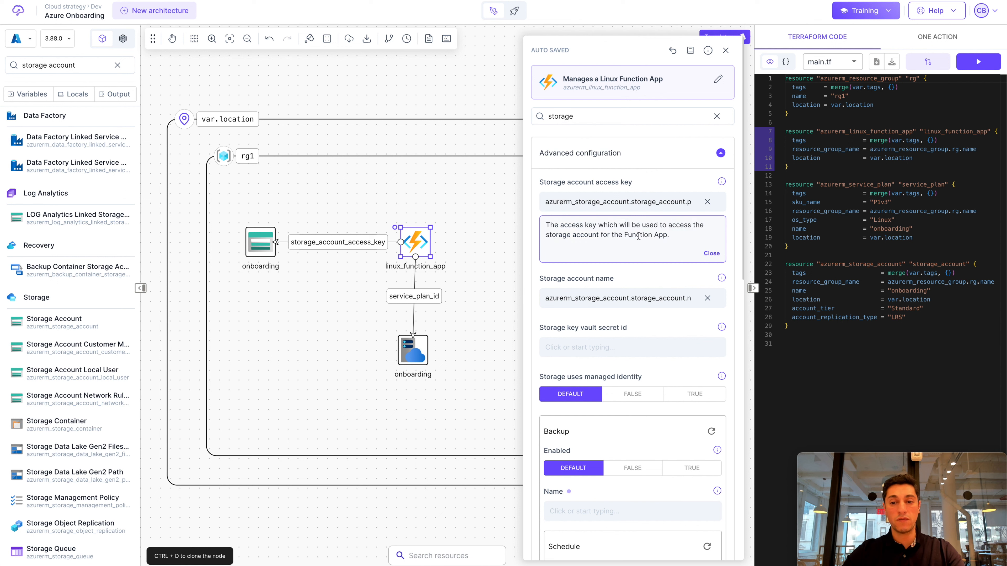
pyautogui.click(728, 52)
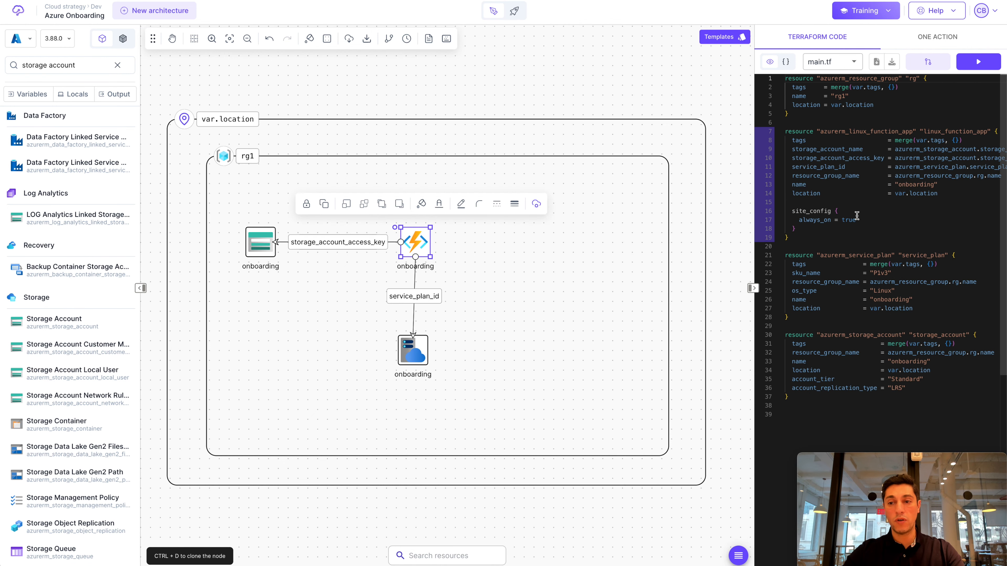
pyautogui.scroll(-6, 859, 218)
pyautogui.scroll(6, 859, 218)
pyautogui.hscroll(-1, 837, 219)
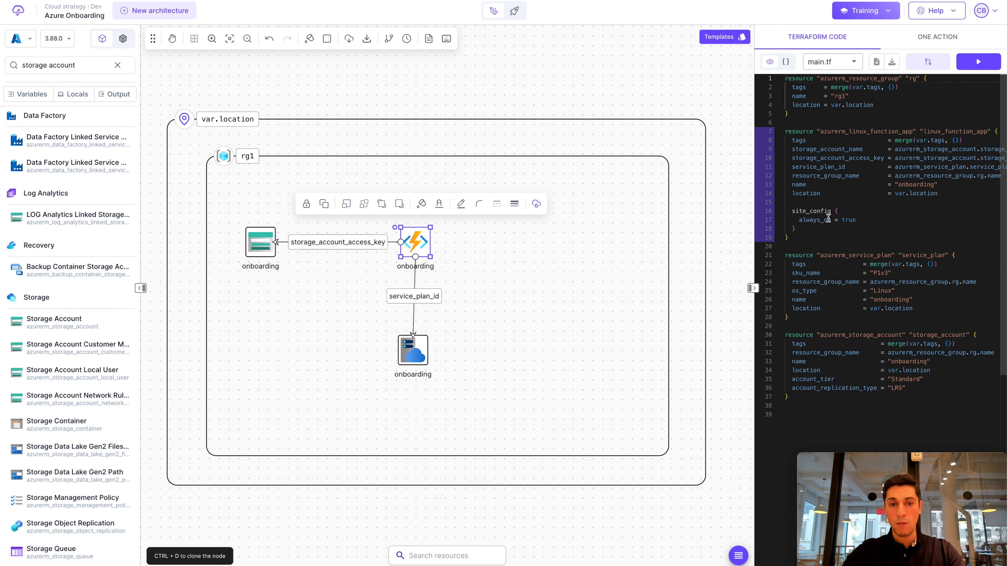
# Run a Terraform plan of the architecture, review its output in a widened pane and return to the Terraform code
pyautogui.click(979, 62)
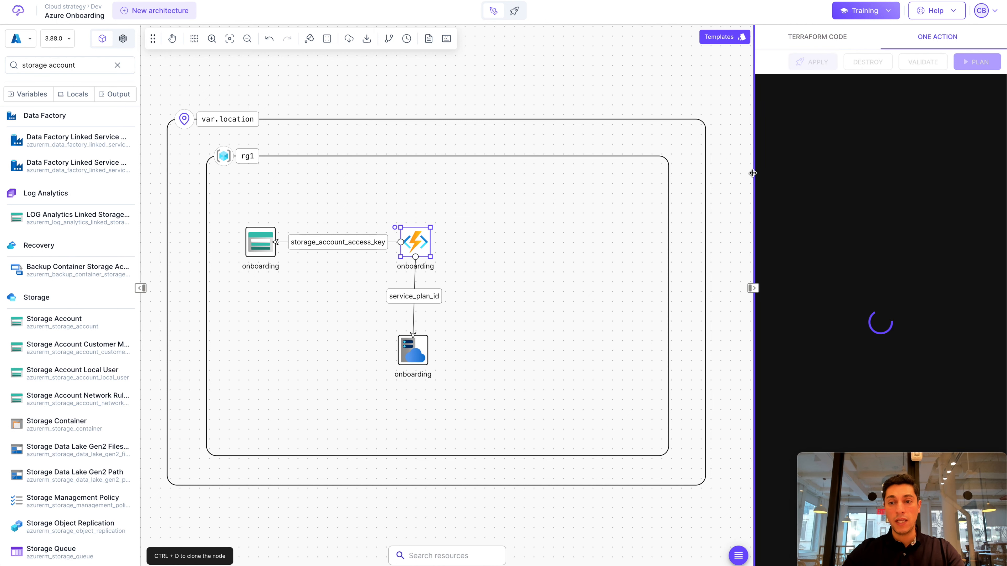
pyautogui.moveTo(754, 173); pyautogui.dragTo(699, 174)
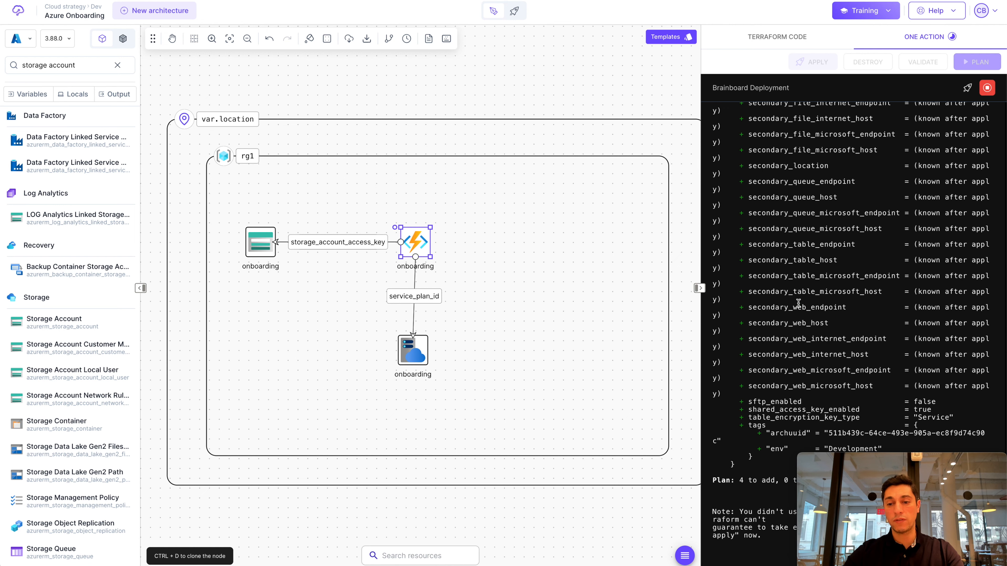
pyautogui.moveTo(701, 252)
pyautogui.mouseDown()
pyautogui.moveTo(650, 252)
pyautogui.moveTo(715, 252)
pyautogui.mouseUp()
pyautogui.scroll(10, 751, 265)
pyautogui.scroll(-5, 751, 266)
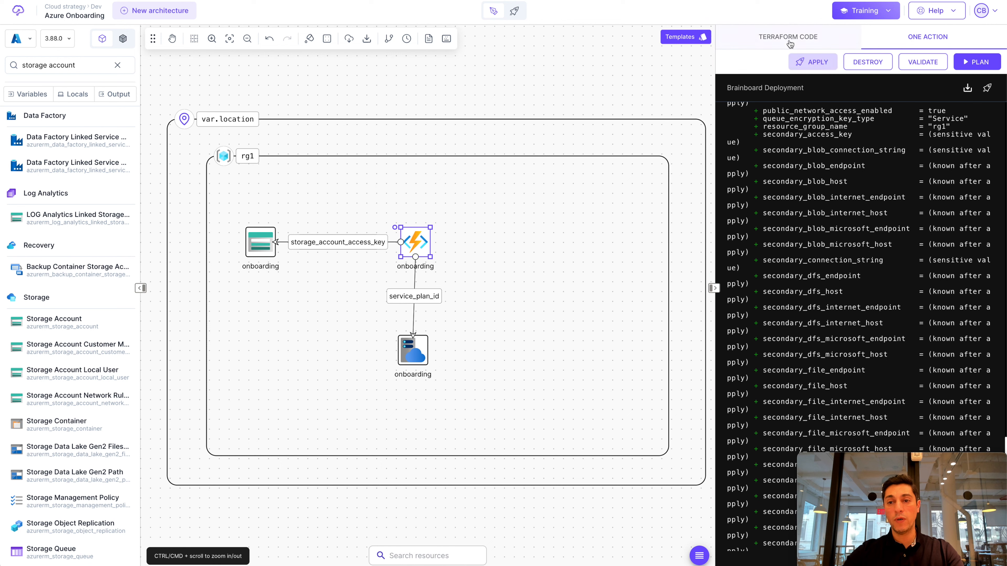
pyautogui.click(788, 36)
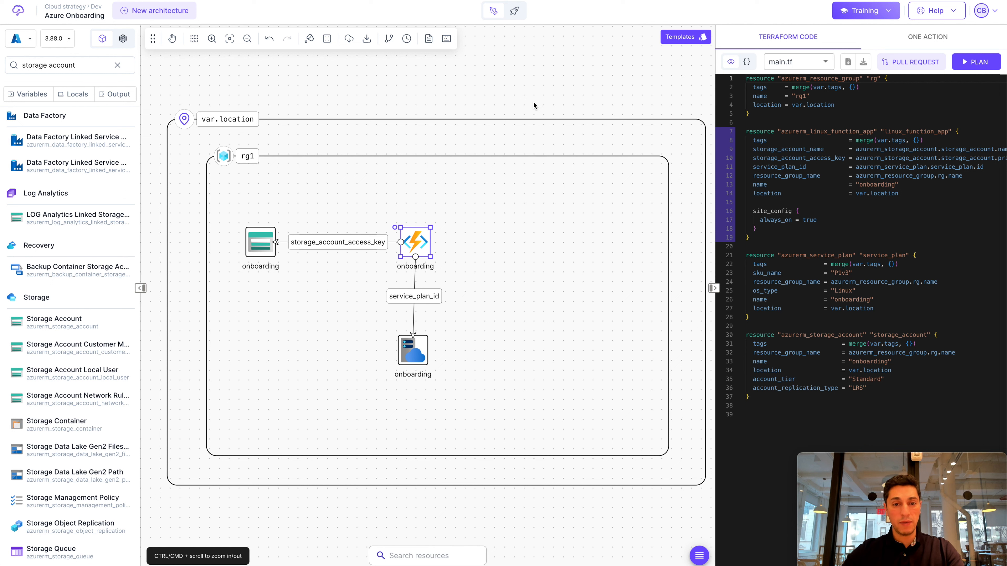
# Find the azurerm_subnet resource and place it inside rg1 to the right of the function app, sized to fit within the group
pyautogui.click(86, 67)
pyautogui.hotkey('ctrl', 'a')
pyautogui.write('subn')
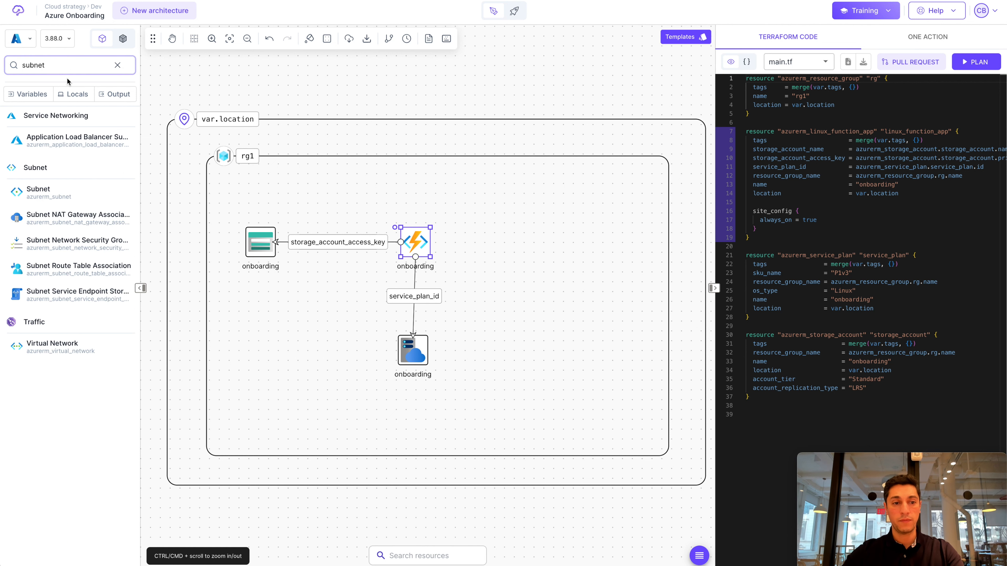
pyautogui.moveTo(38, 191); pyautogui.dragTo(552, 295)
pyautogui.moveTo(624, 404); pyautogui.dragTo(642, 371)
pyautogui.moveTo(581, 254); pyautogui.dragTo(580, 260)
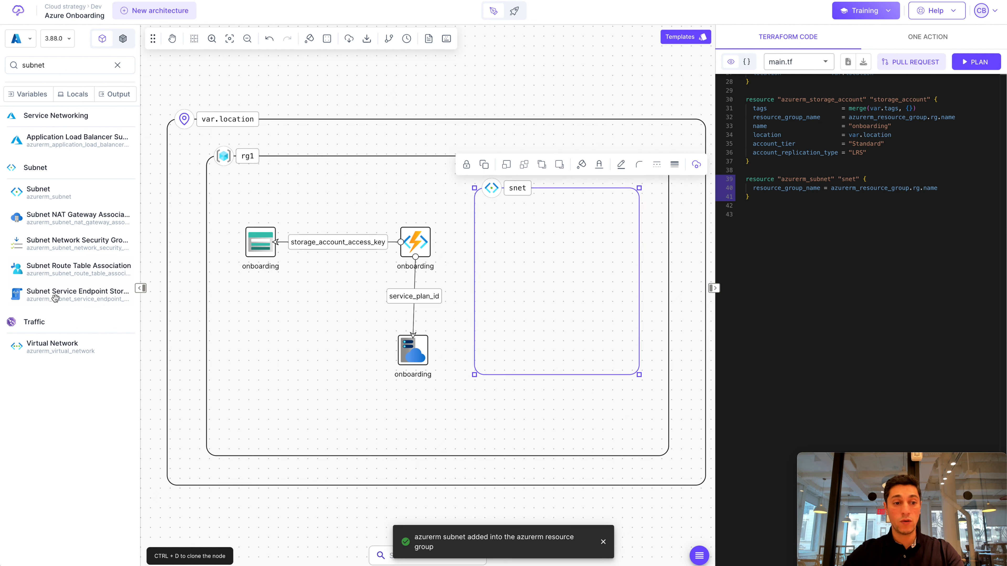
# Add a virtual network around the subnet and check the subnet's virtual network and resource group references in the code
pyautogui.moveTo(48, 345); pyautogui.dragTo(558, 267)
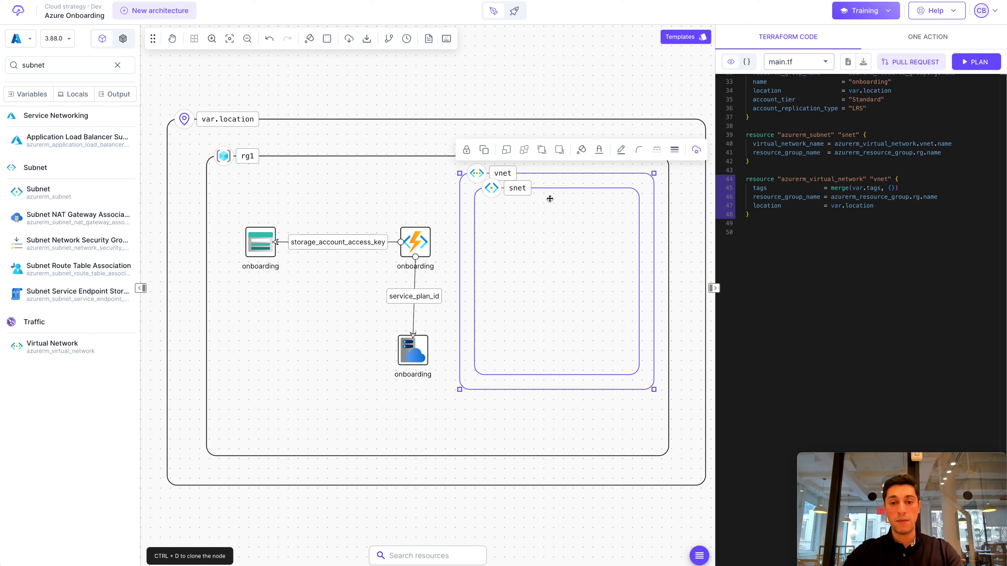
pyautogui.click(552, 216)
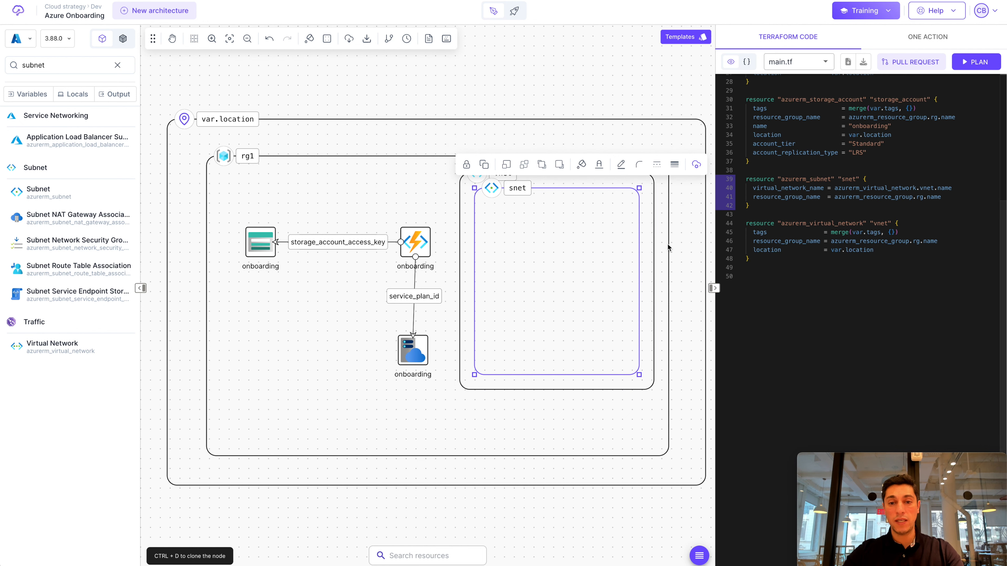
pyautogui.moveTo(753, 189); pyautogui.dragTo(945, 205)
pyautogui.click(946, 205)
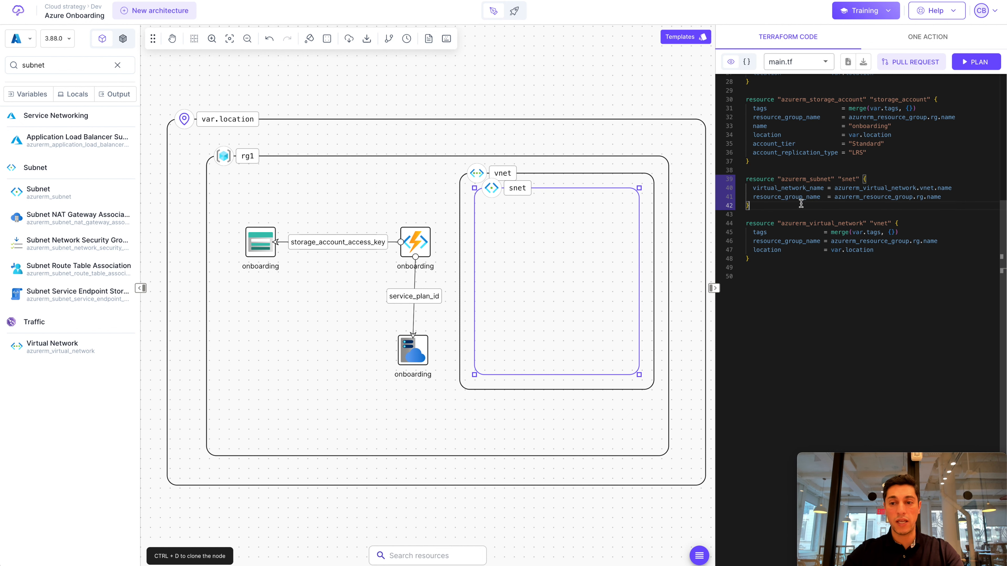
# Set the virtual network's address space to 10.0.0.0/16 and its name to vnet1
pyautogui.doubleClick(550, 182)
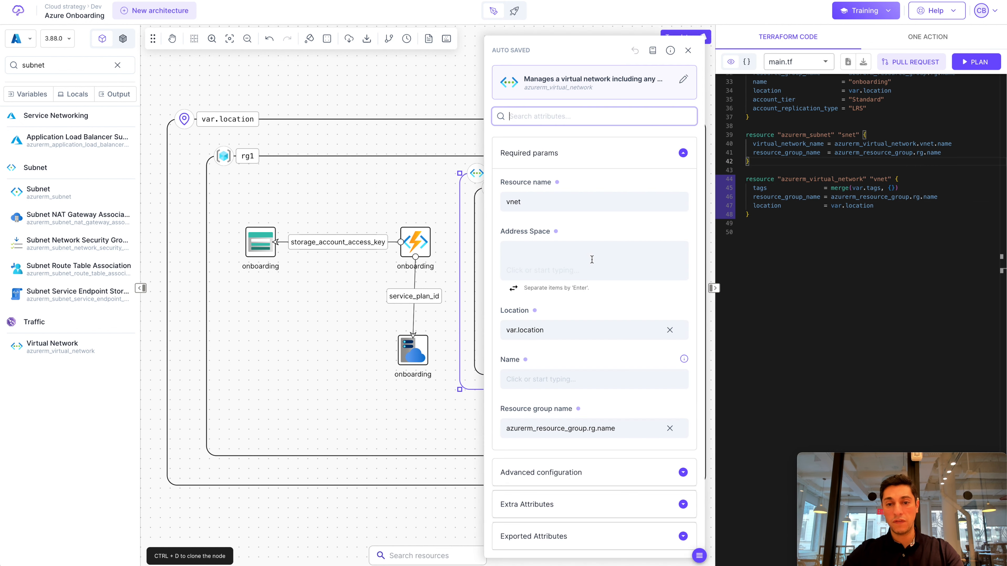
pyautogui.click(580, 266)
pyautogui.write('10.0.0.0/16')
pyautogui.press('Return')
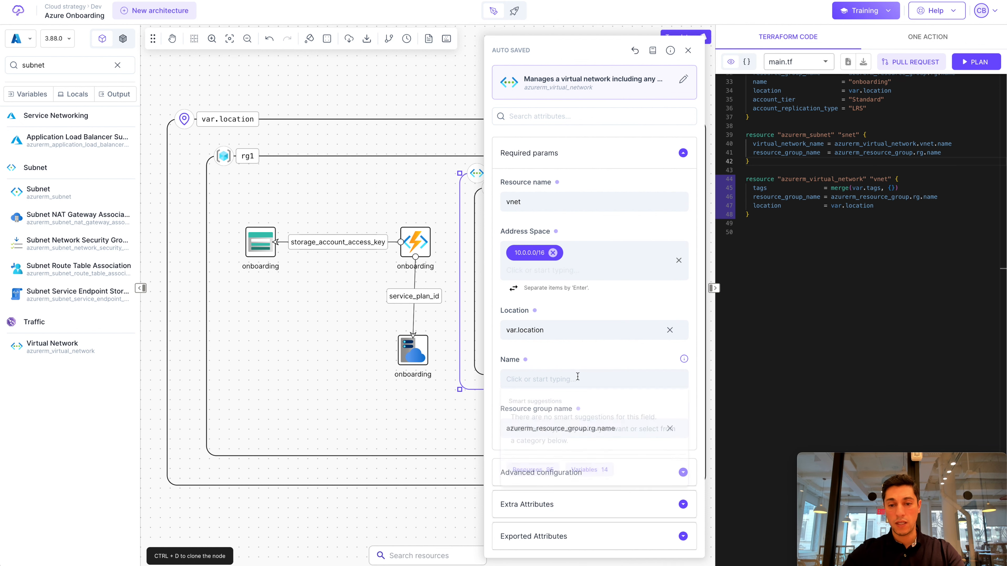
pyautogui.click(582, 379)
pyautogui.write('vnet1')
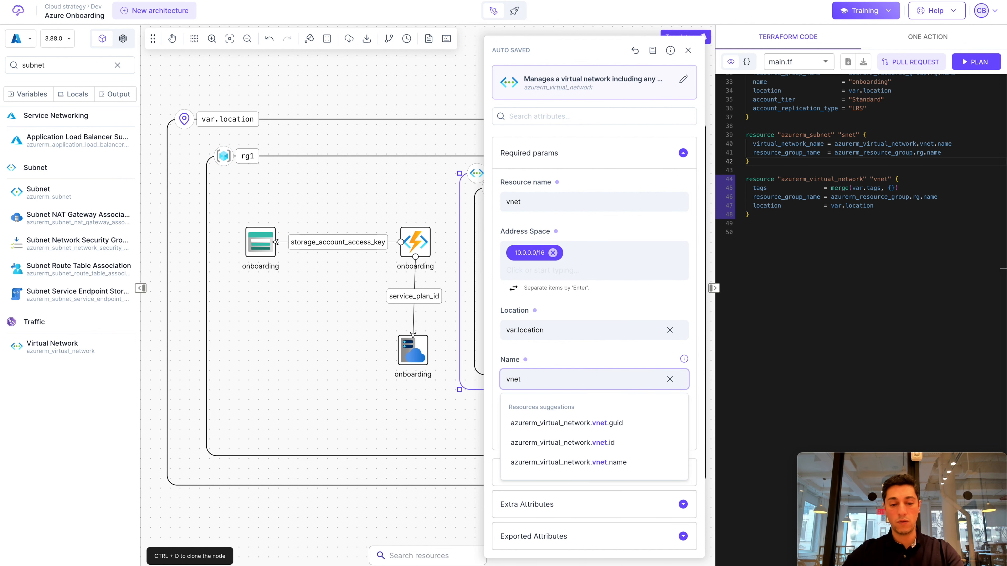
# Set the subnet's address prefix to 10.0.1.0/24 and its name to snet1
pyautogui.click(481, 236)
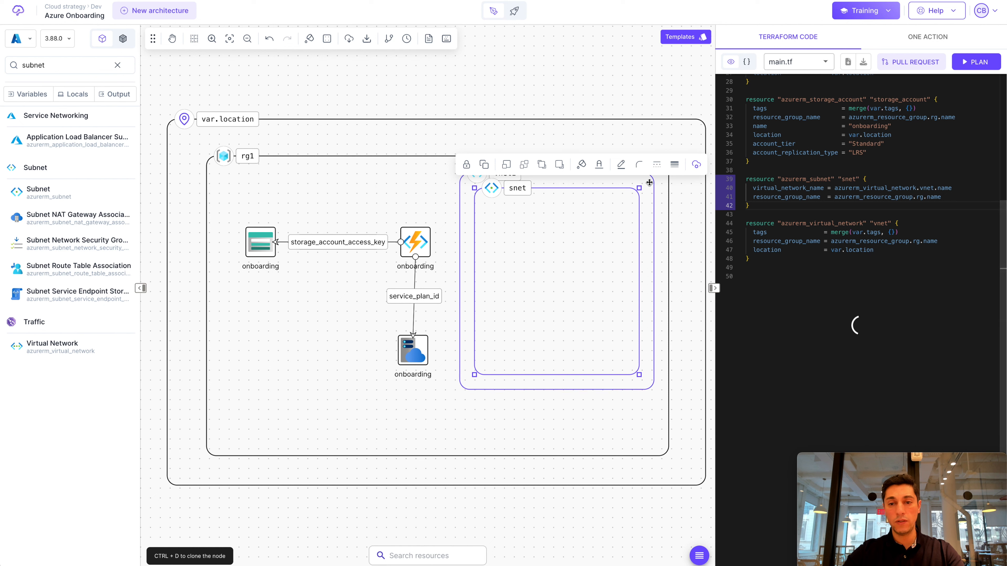
pyautogui.click(696, 164)
pyautogui.click(585, 269)
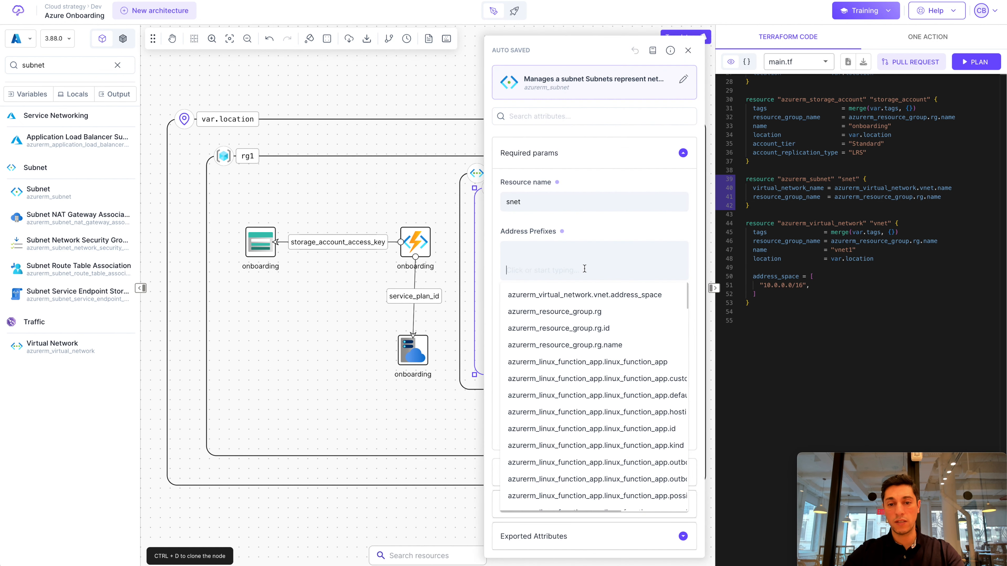
pyautogui.write('10.0.1.')
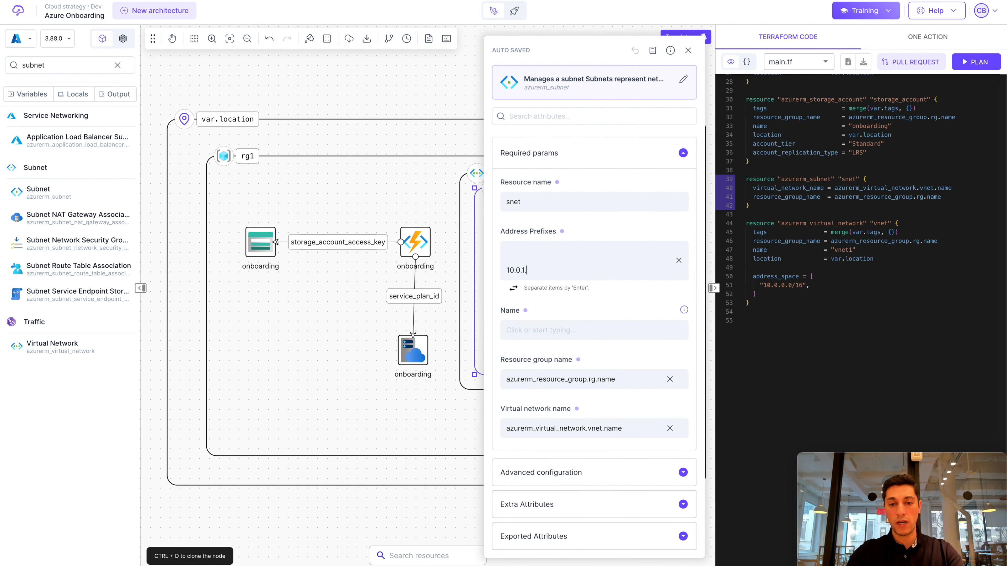
pyautogui.write('0/24')
pyautogui.press('Return')
pyautogui.click(584, 330)
pyautogui.write('snet1')
pyautogui.click(688, 50)
pyautogui.write('2')
# Search the resources for private endpoint and place an azurerm_private_endpoint inside the snet1 subnet
pyautogui.click(65, 65)
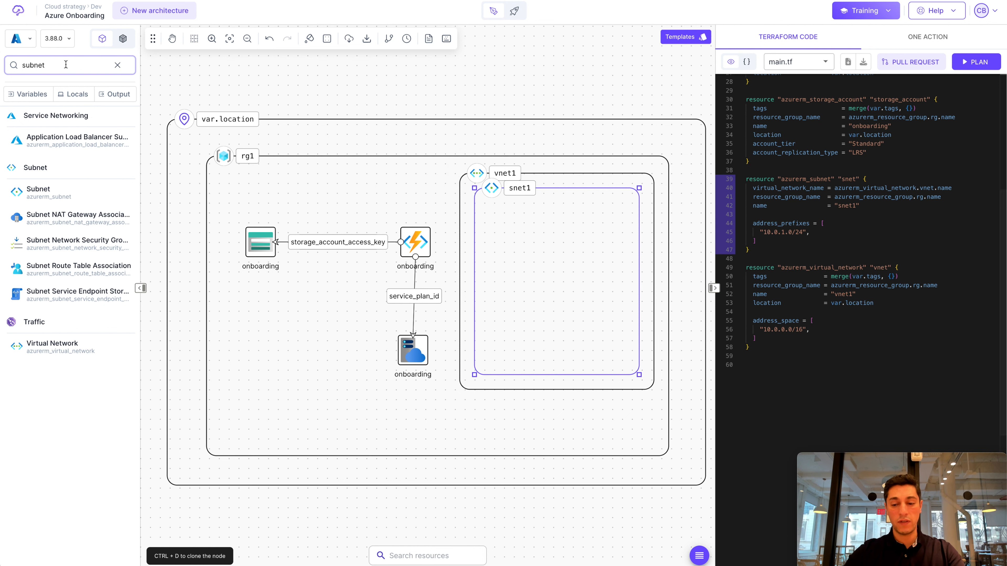
pyautogui.press('BackSpace')
pyautogui.press('BackSpace')
pyautogui.press('BackSpace')
pyautogui.press('BackSpace')
pyautogui.press('BackSpace')
pyautogui.press('BackSpace')
pyautogui.write('priv')
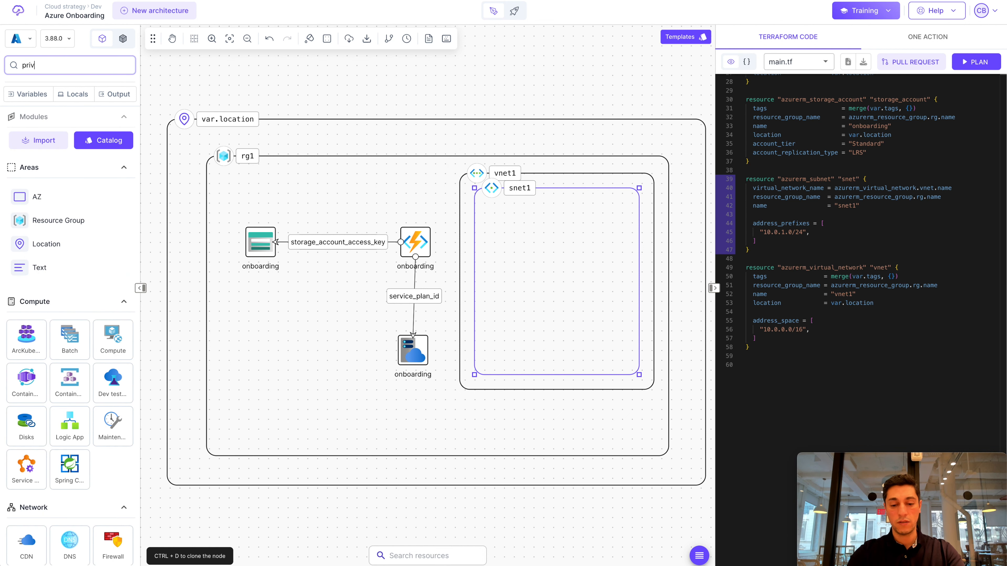
pyautogui.write('ate endpoint')
pyautogui.moveTo(54, 348); pyautogui.dragTo(562, 242)
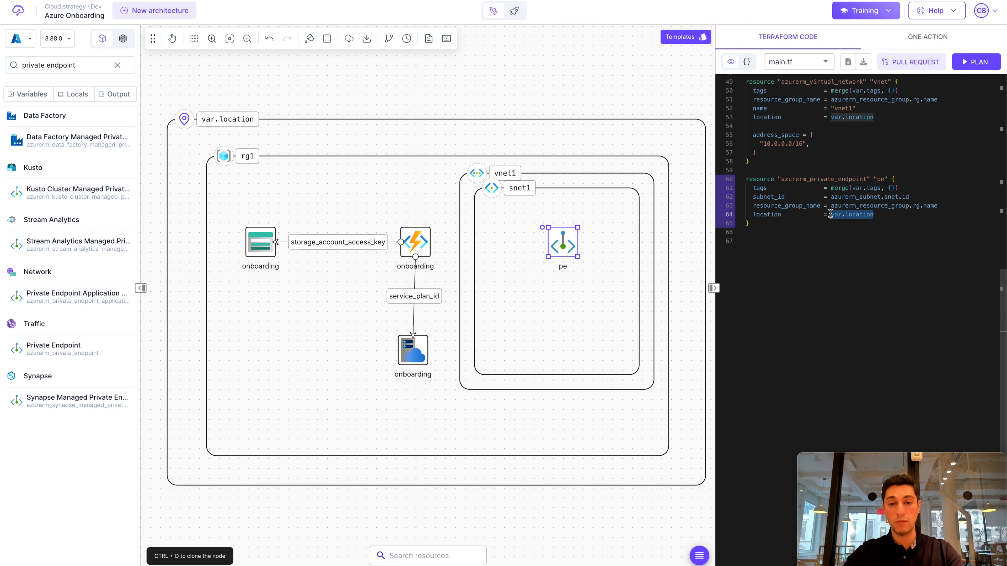
# Open the private endpoint's settings and set its name to onboarding
pyautogui.doubleClick(561, 241)
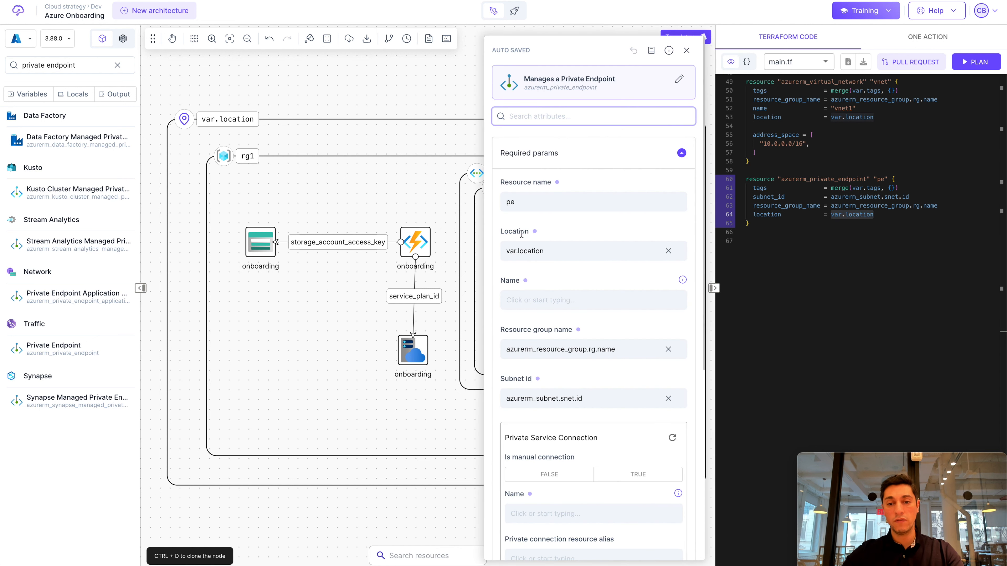
pyautogui.click(614, 302)
pyautogui.write('onboarding')
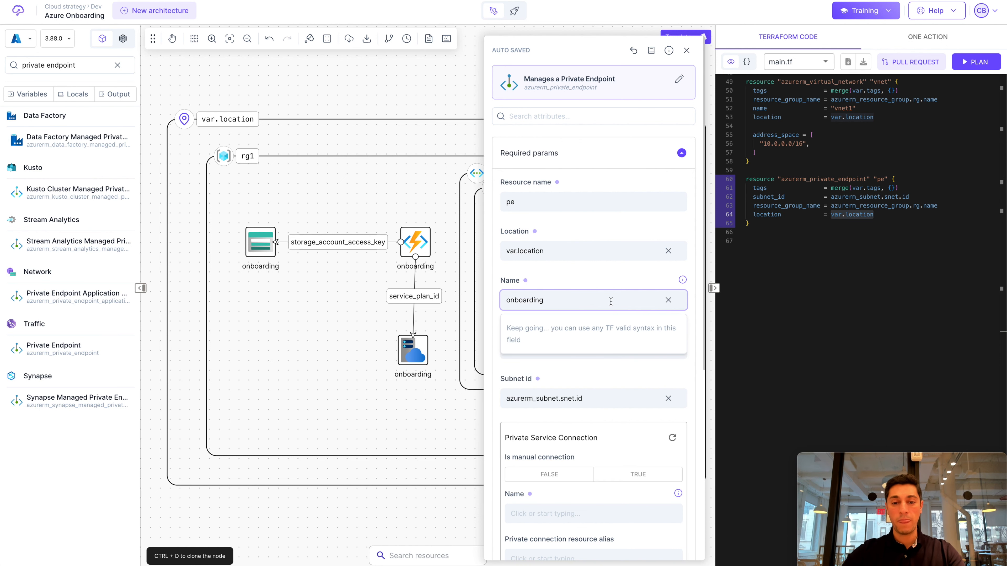
pyautogui.click(603, 369)
# In the endpoint's private service connection, set manual connection to false and the name to onboarding
pyautogui.scroll(-3, 602, 366)
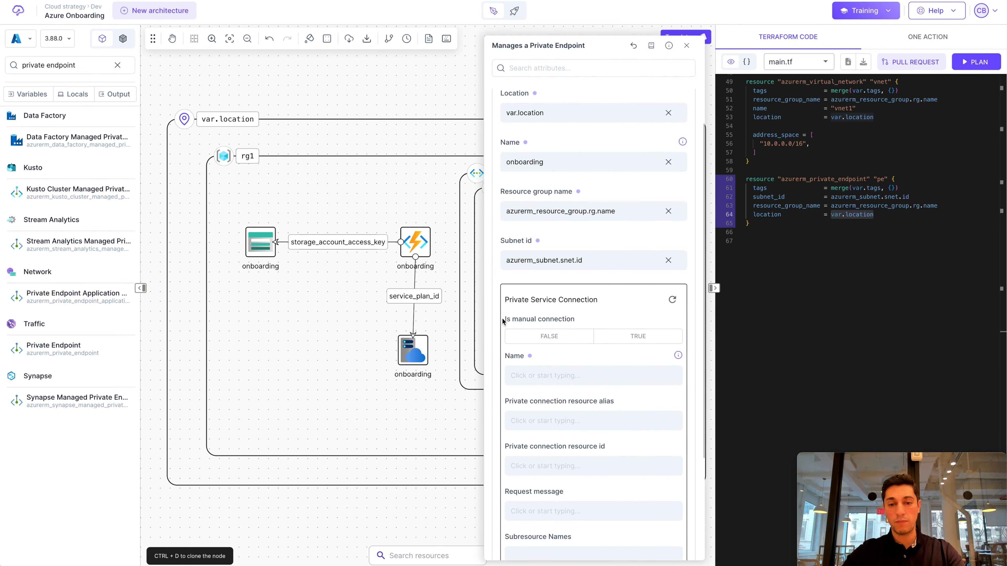
pyautogui.click(563, 341)
pyautogui.scroll(-3, 563, 341)
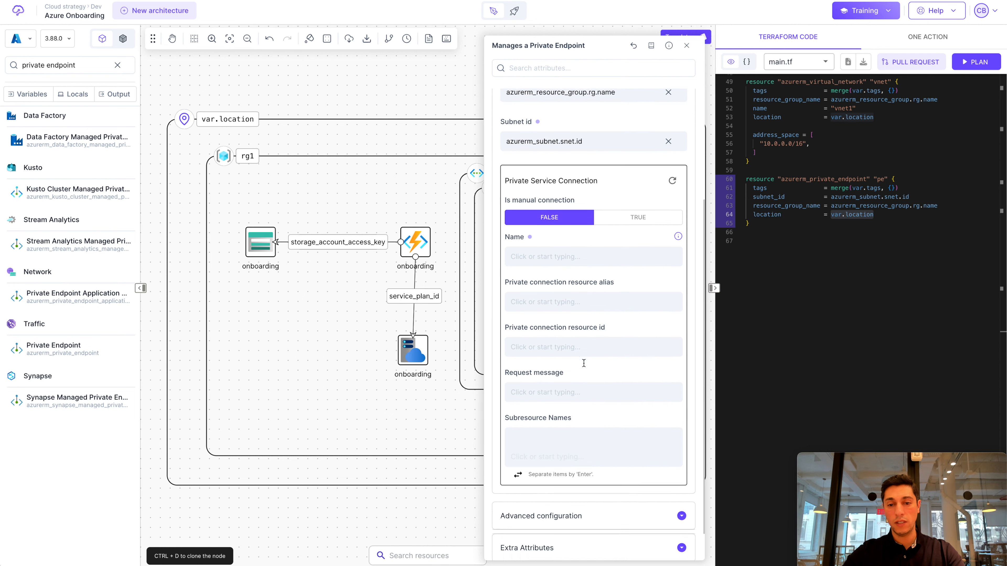
pyautogui.click(570, 258)
pyautogui.write('onboarding')
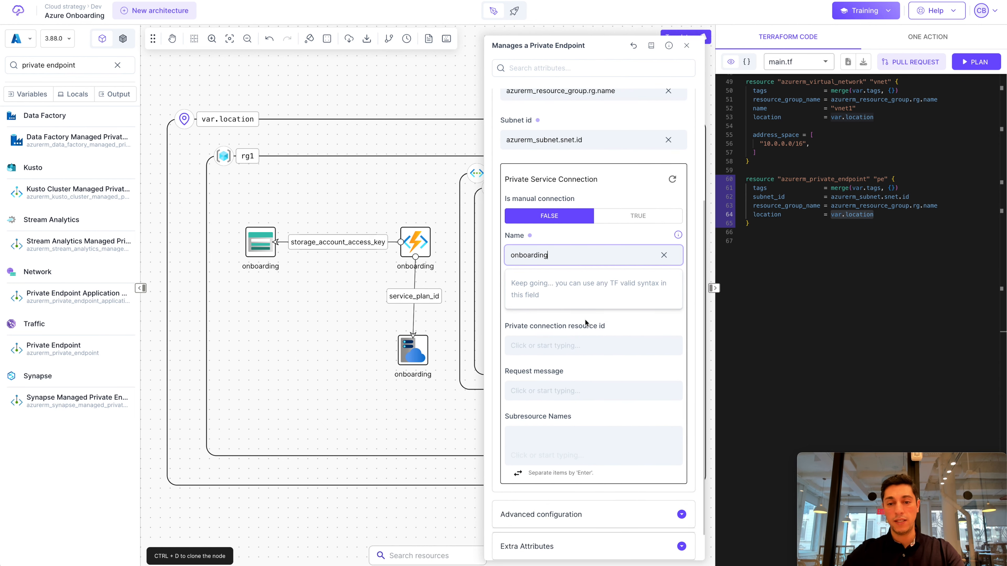
# Set the connection's private connection resource id to the Linux function app's id
pyautogui.click(614, 330)
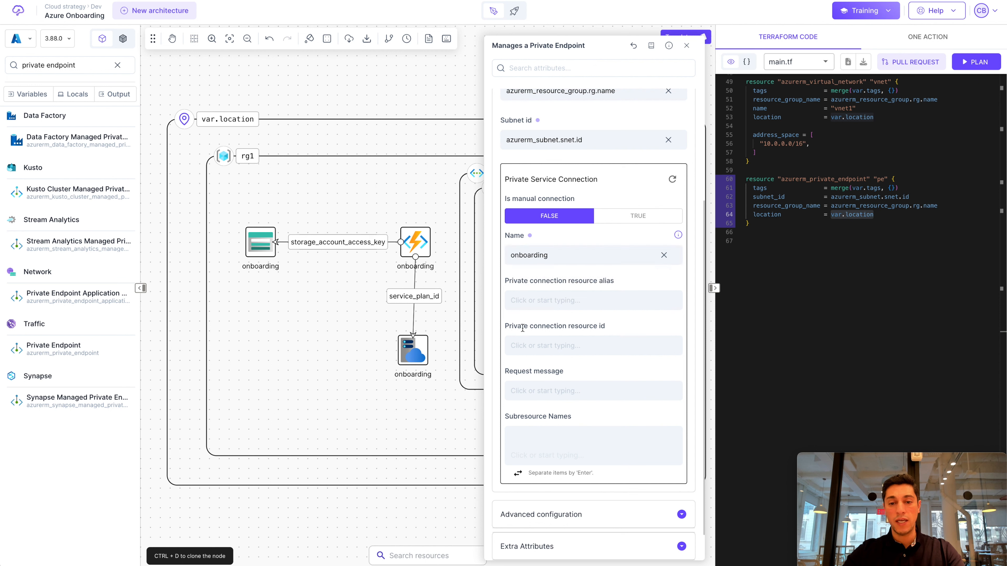
pyautogui.click(587, 346)
pyautogui.write('function')
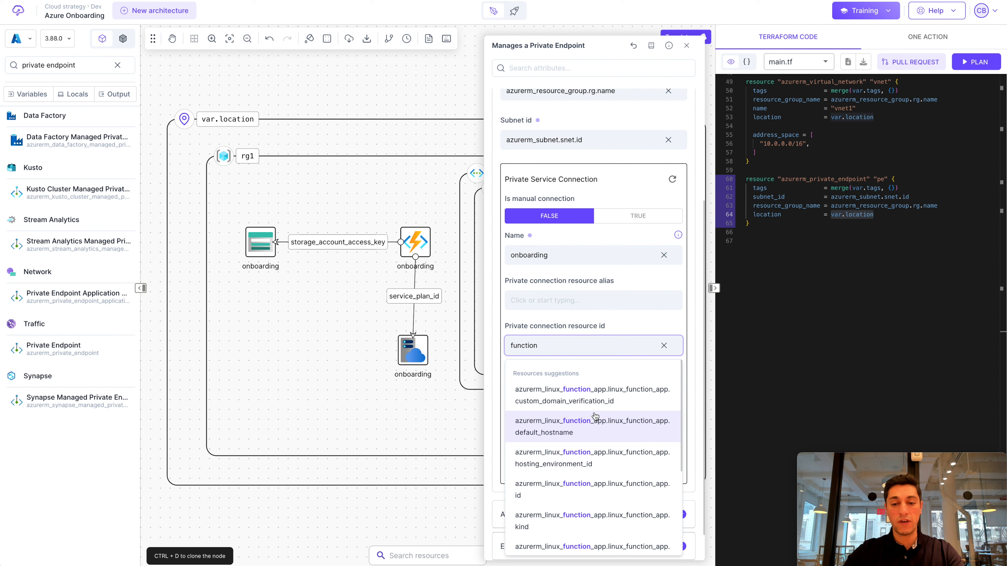
pyautogui.click(569, 490)
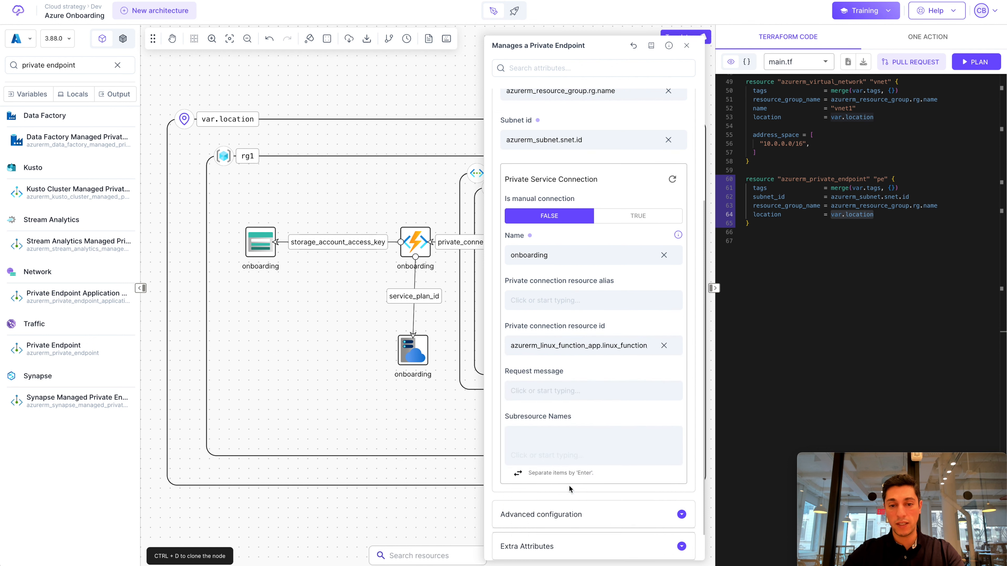
# Add sites as the connection's subresource name and check the private_service_connection block in the Terraform code
pyautogui.click(554, 450)
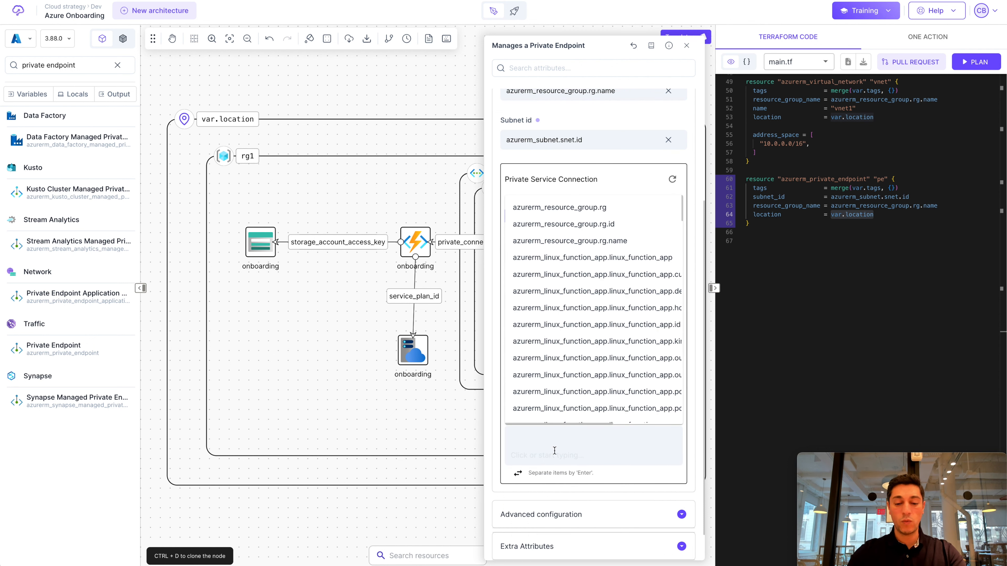
pyautogui.write('sites')
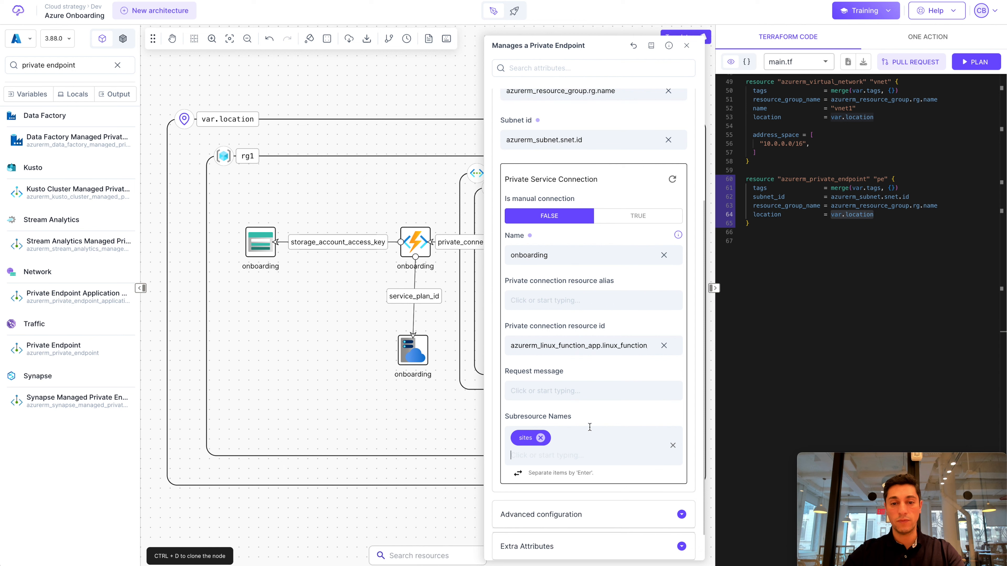
pyautogui.click(393, 112)
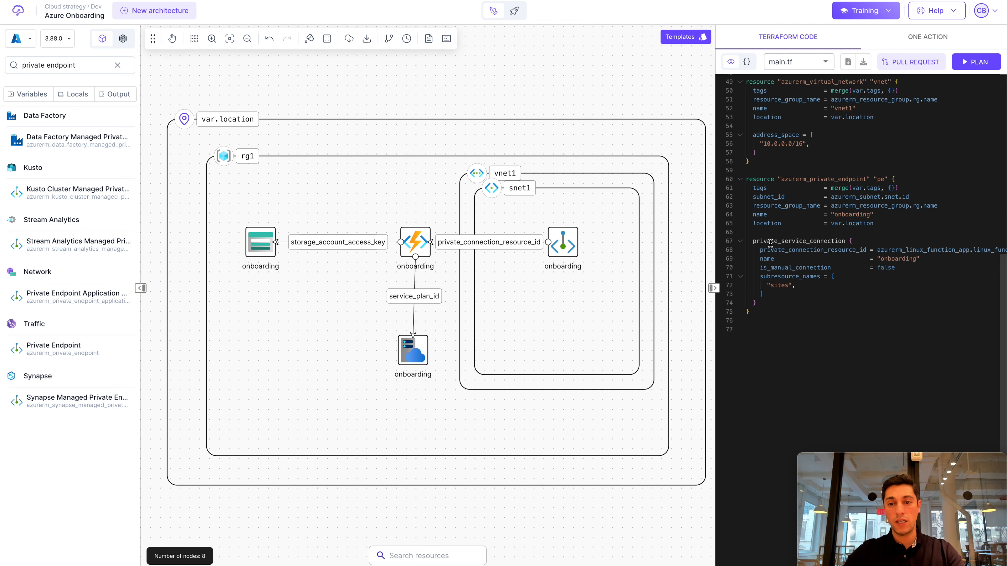
pyautogui.moveTo(749, 242); pyautogui.dragTo(812, 302)
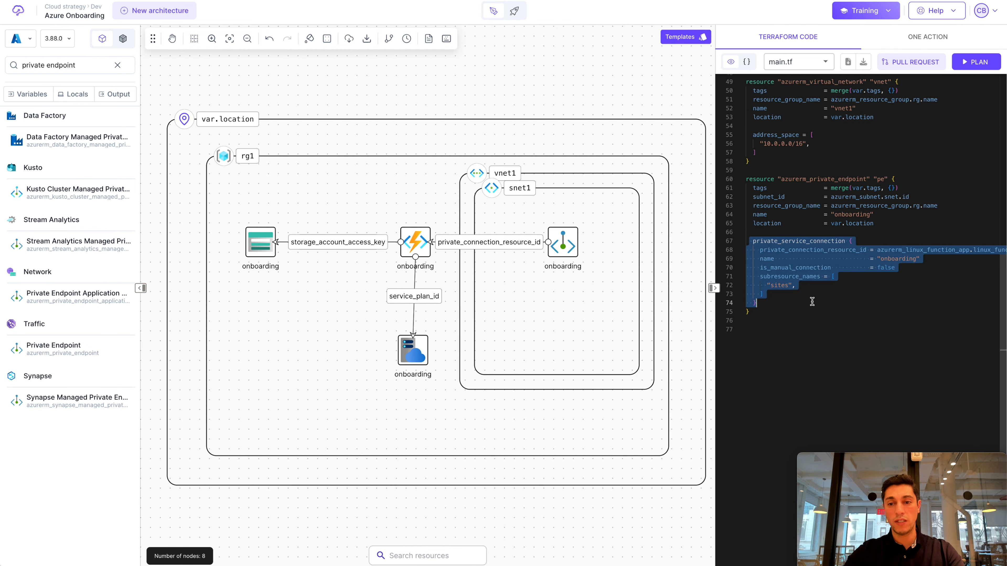
pyautogui.click(812, 301)
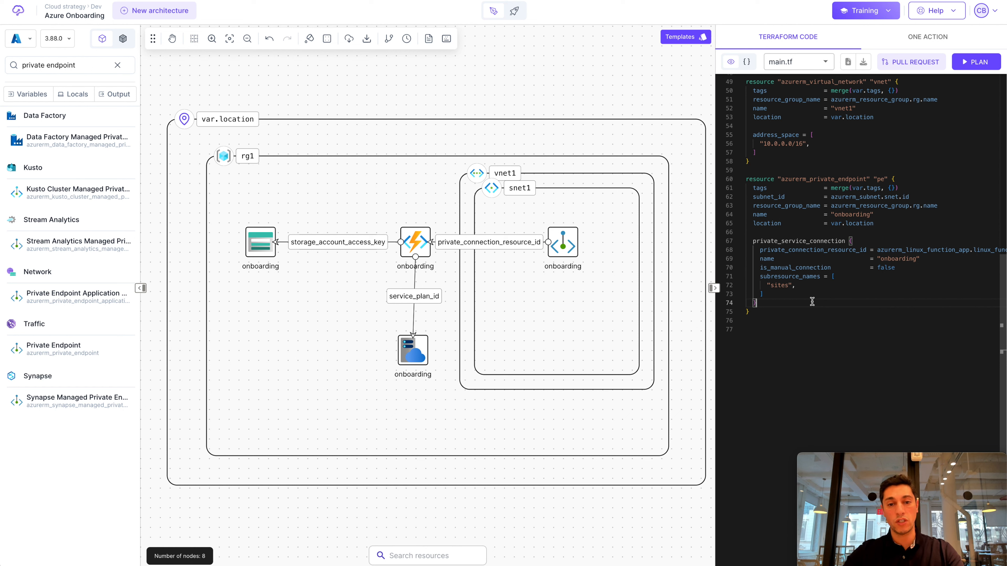
# Clear the resource search, look at the CI/CD designer's workflow templates and return to the architecture design
pyautogui.click(118, 65)
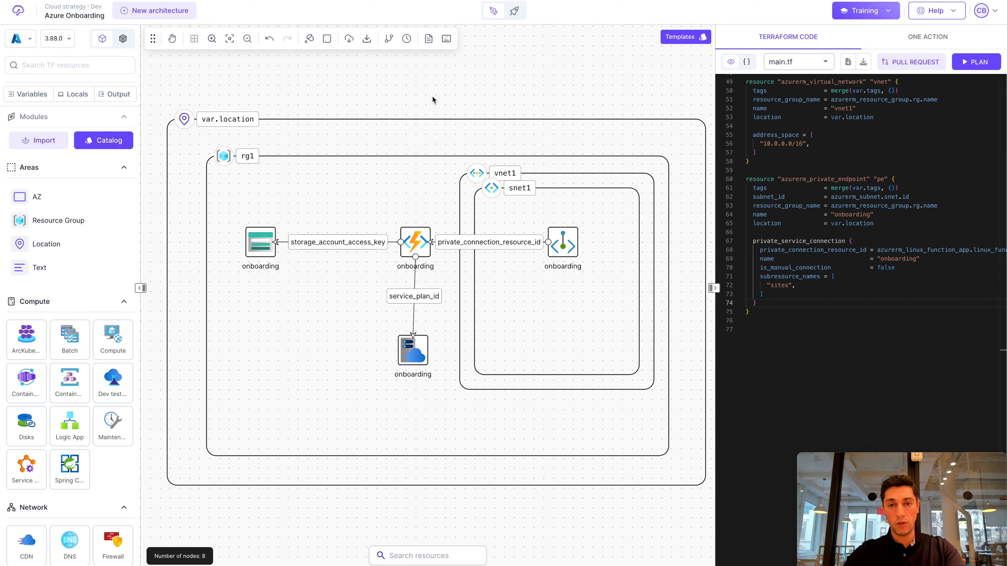
pyautogui.click(515, 12)
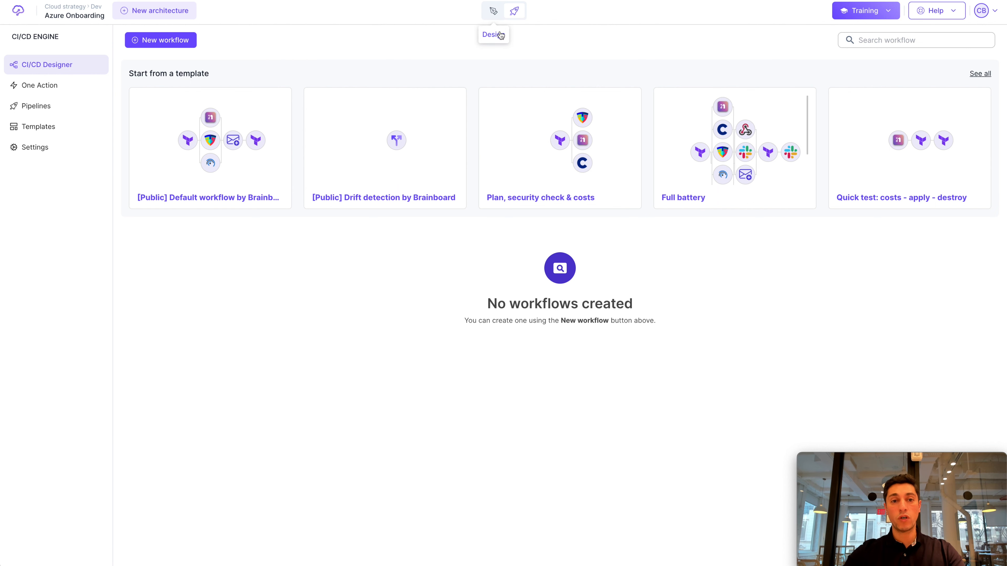
pyautogui.click(494, 11)
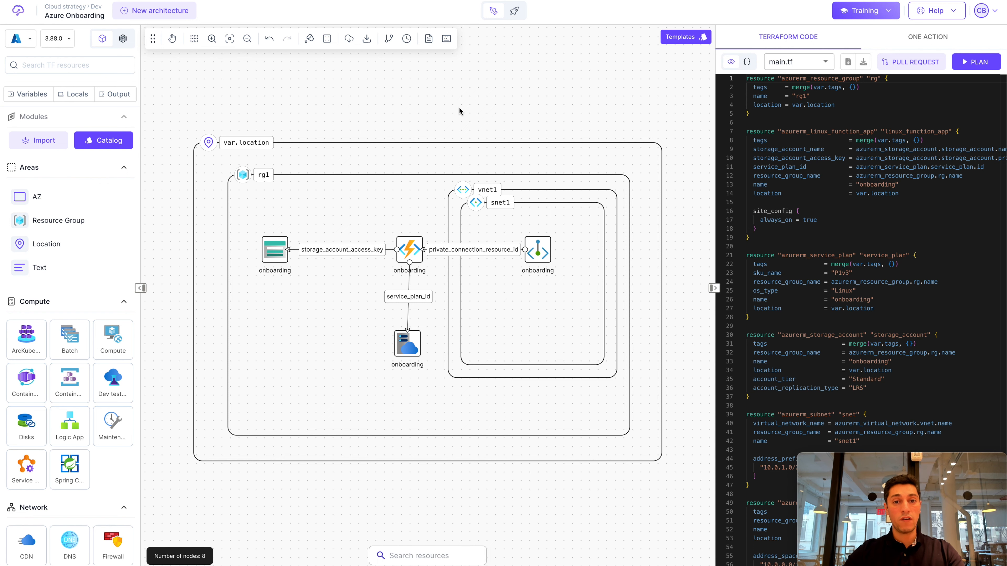
# Commit the architecture with the message Version 1 and view the commits history
pyautogui.click(388, 39)
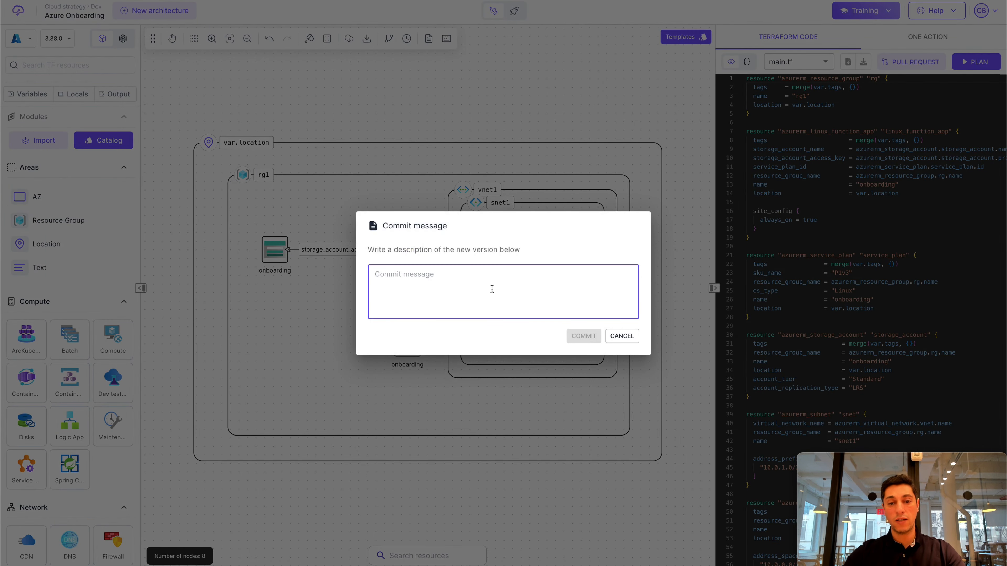
pyautogui.write('Version 1')
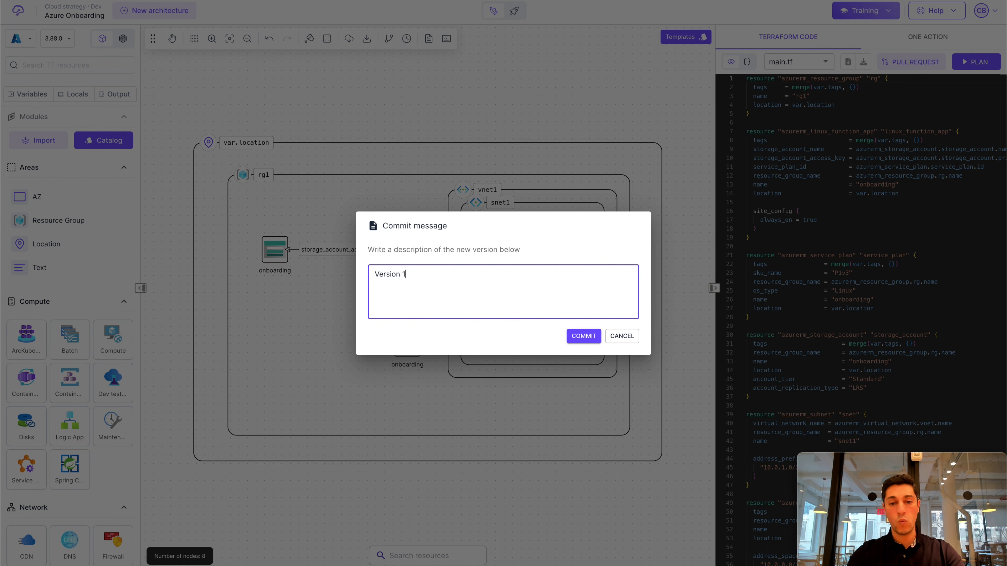
pyautogui.click(578, 337)
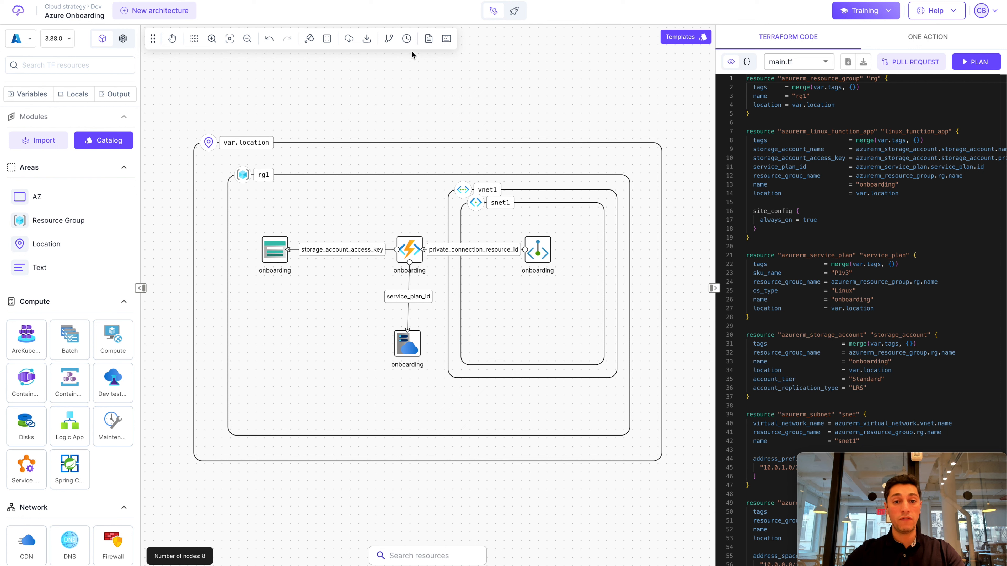
pyautogui.click(407, 39)
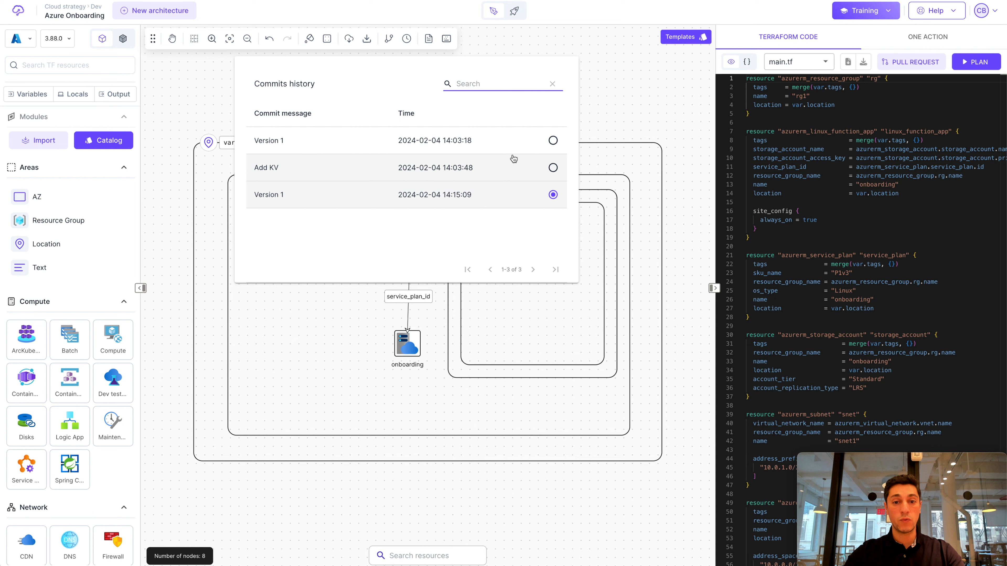
pyautogui.click(606, 119)
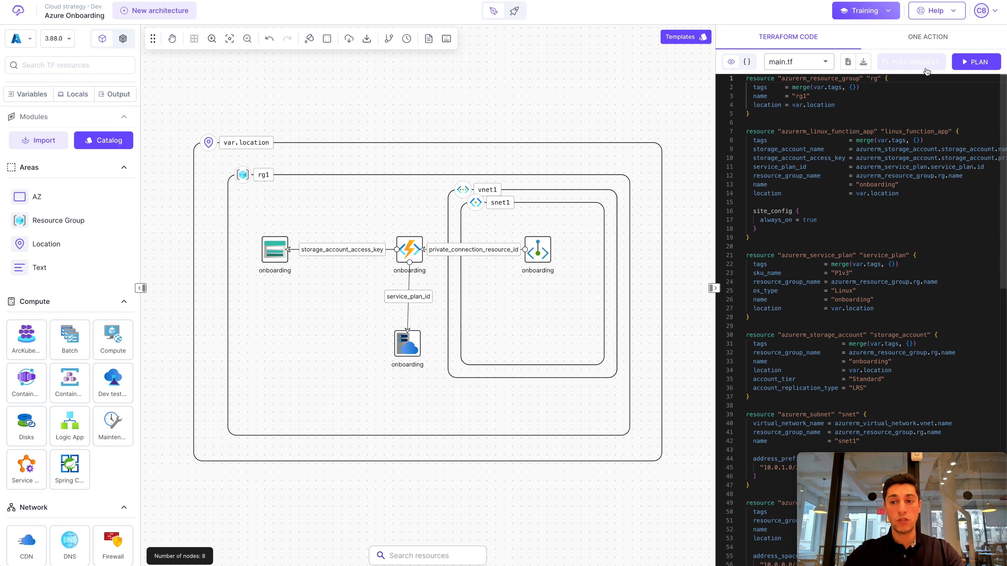
# Examine the pull request form's Git service options and included files, and close it without creating a request
pyautogui.click(910, 63)
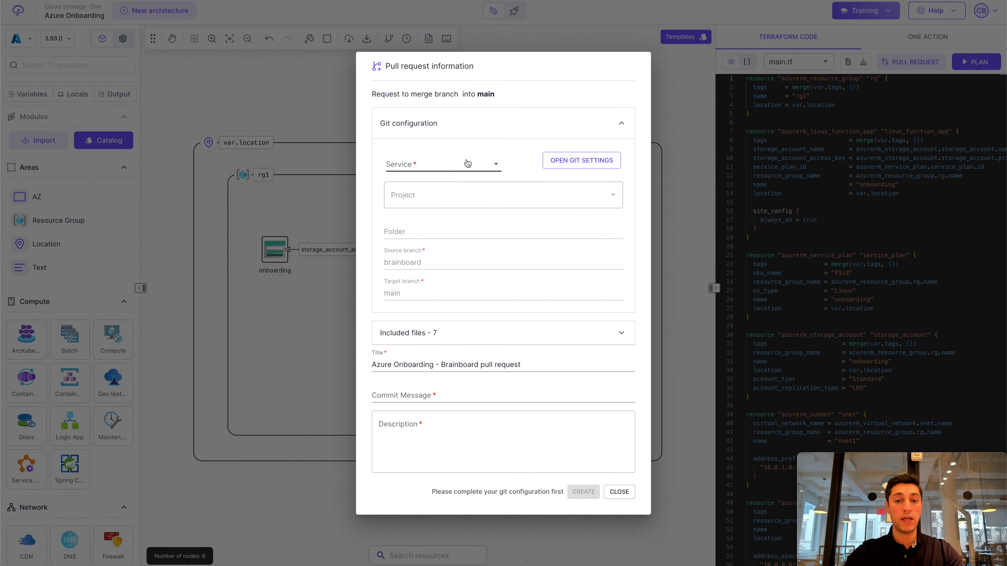
pyautogui.click(468, 163)
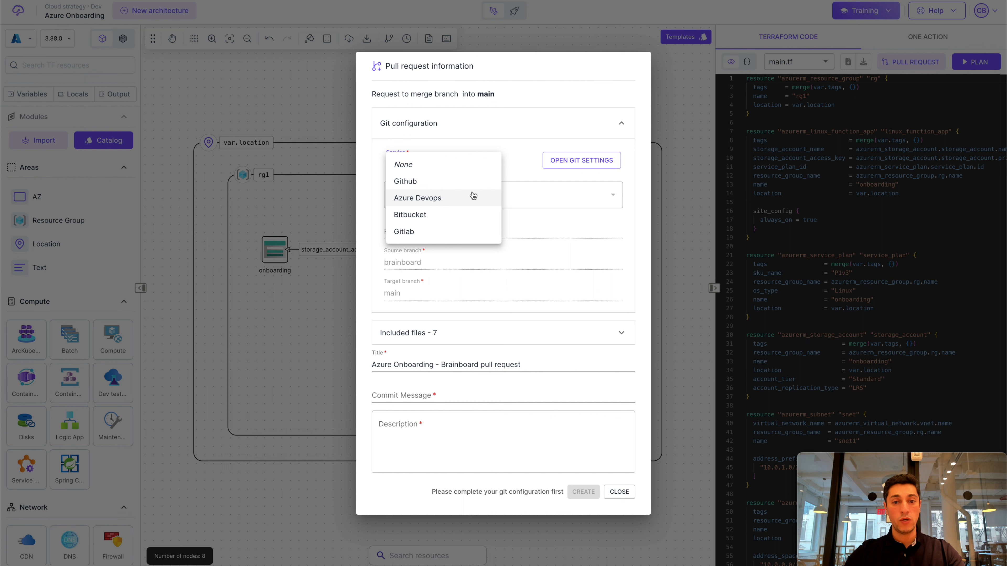
pyautogui.click(516, 173)
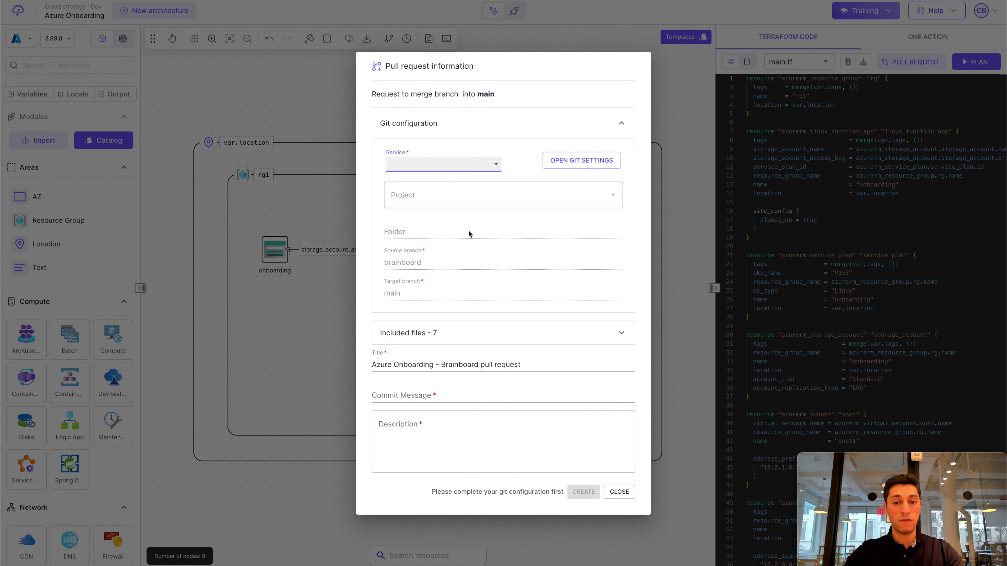
pyautogui.click(474, 336)
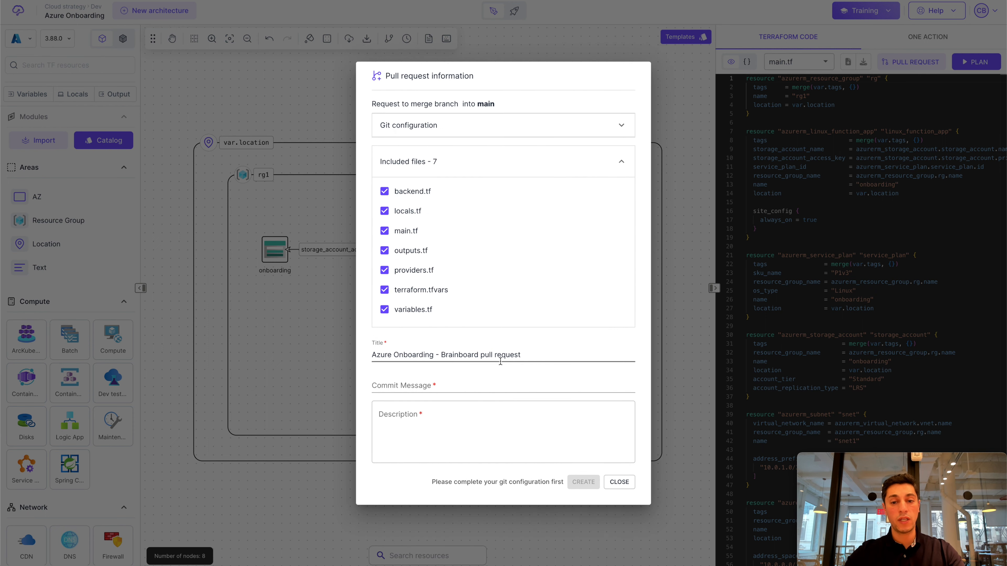
pyautogui.click(676, 226)
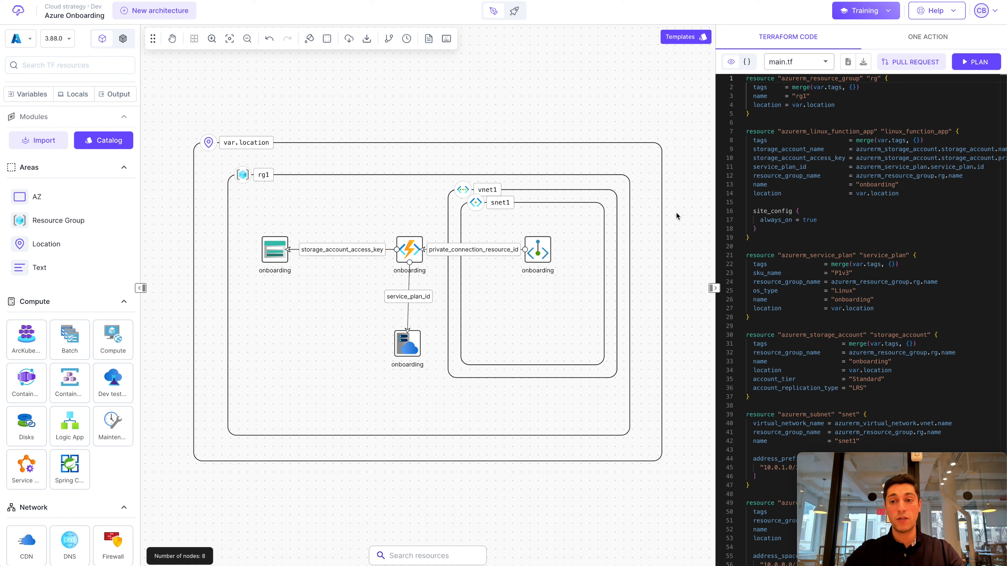
# Open the support chat page from the help options and look at the support contact e-mail
pyautogui.click(932, 16)
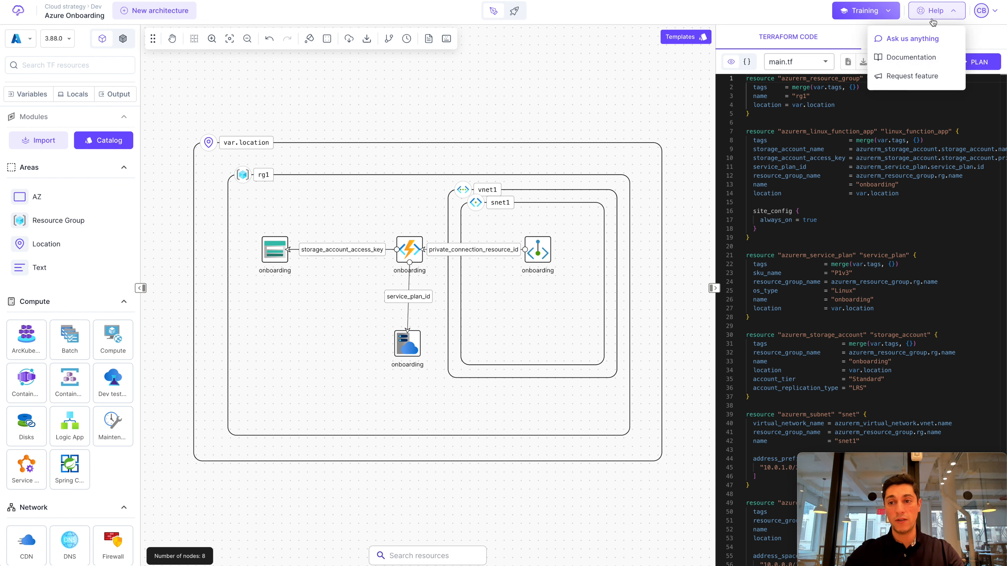
pyautogui.click(904, 40)
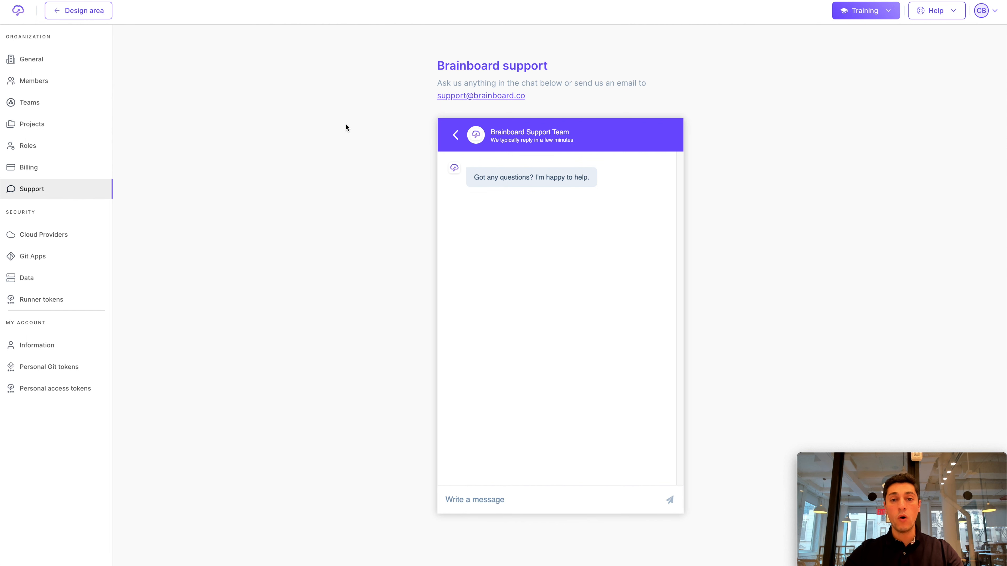
pyautogui.moveTo(532, 95); pyautogui.dragTo(436, 95)
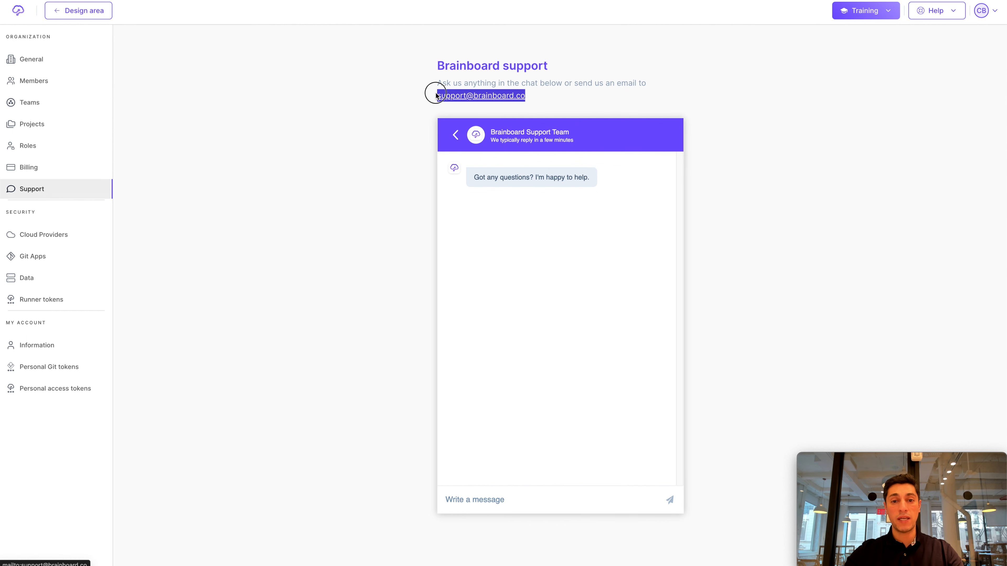
pyautogui.click(543, 95)
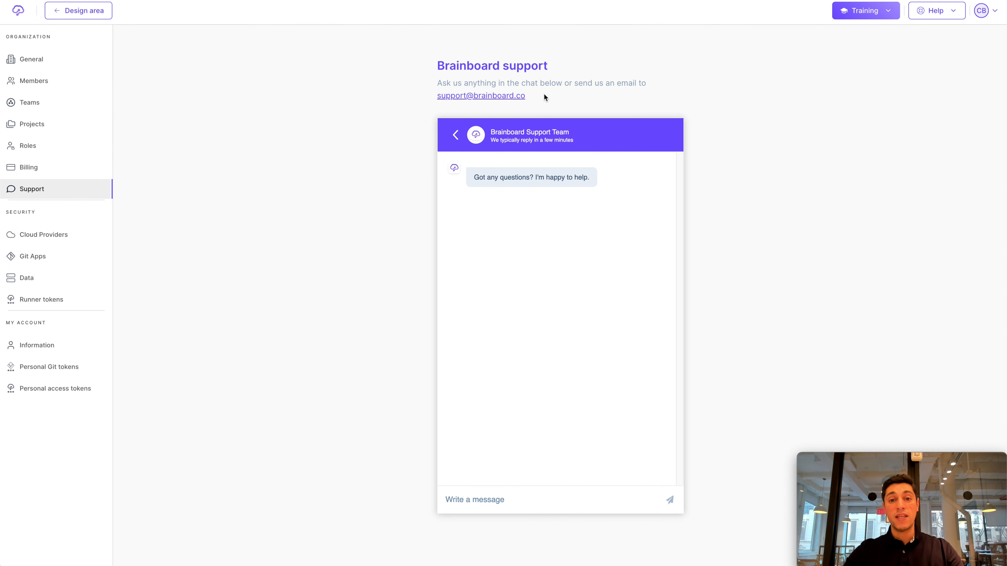